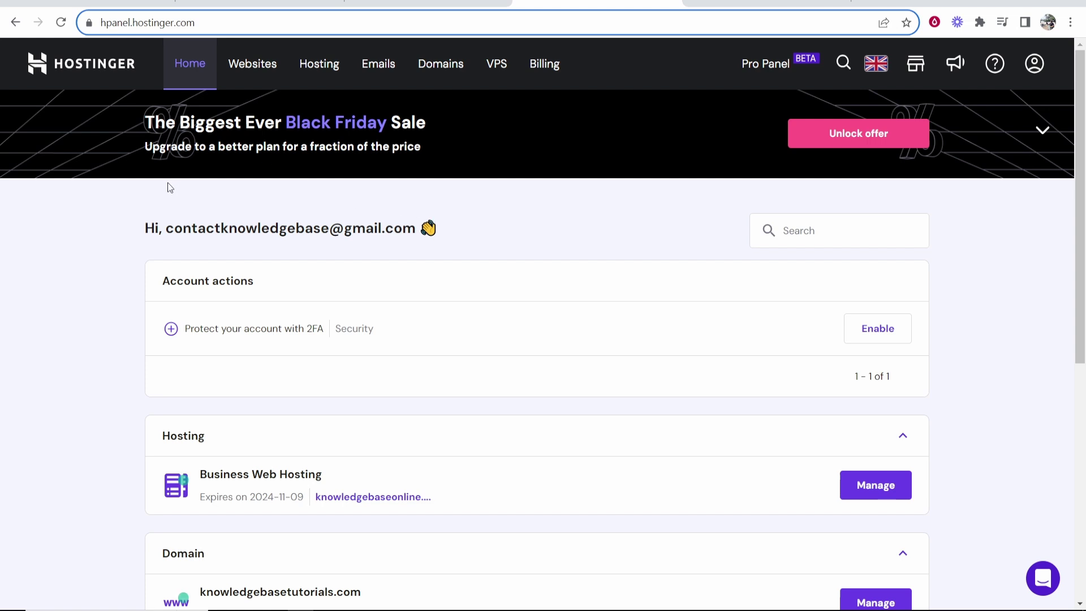
- Show the knowledgebaseonline.com email plan's Connect Apps & Devices manual IMAP, SMTP and POP settings
left_click(377, 65)
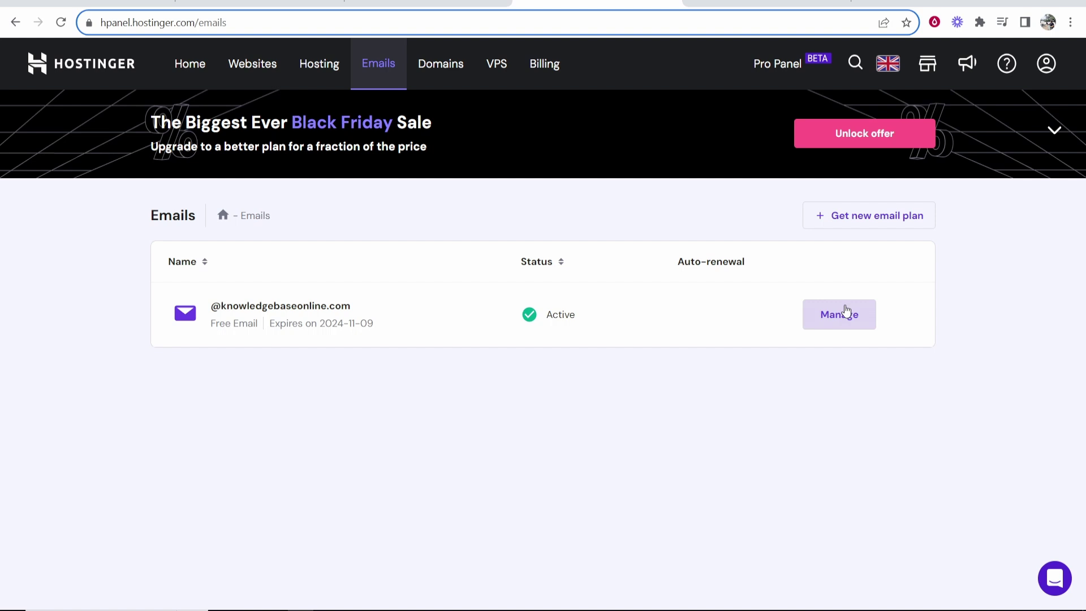
left_click(842, 314)
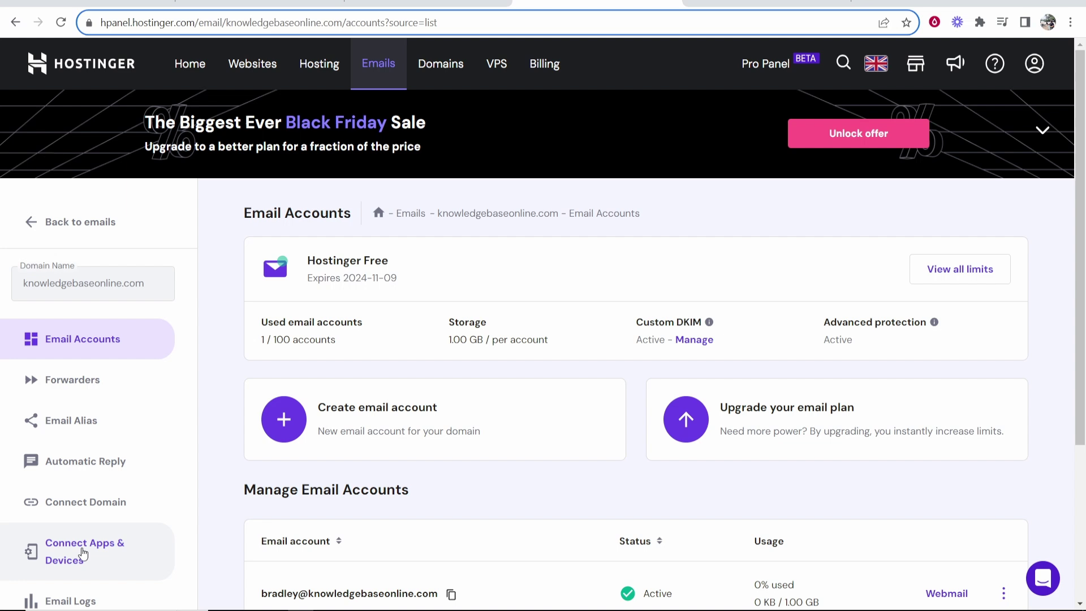
left_click(83, 553)
scroll(485, 272, "down", 4)
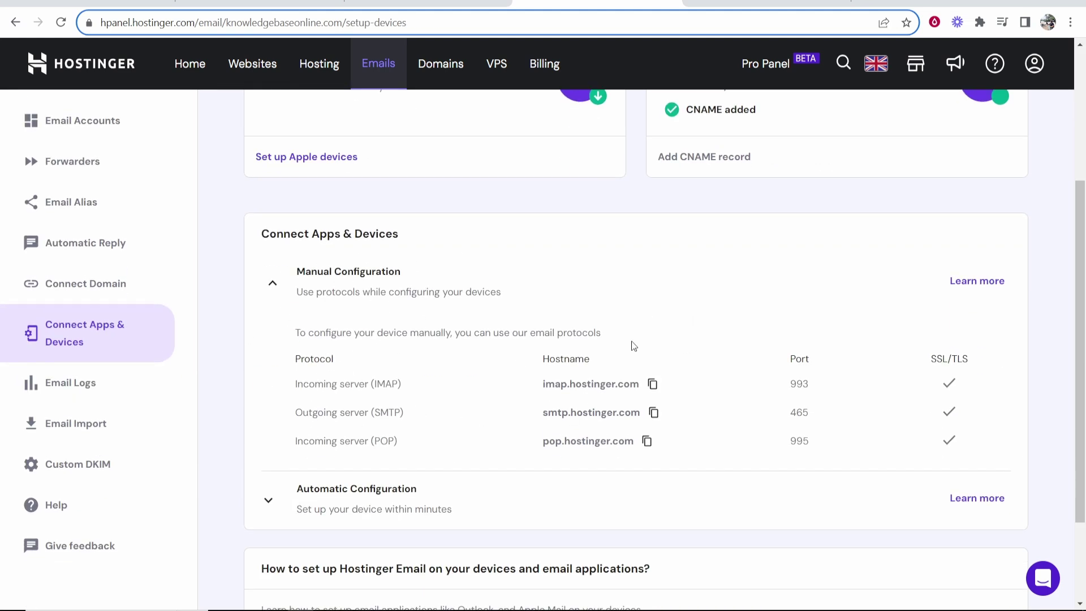
- Open Gmail's full settings on the Accounts and Import tab
left_click(785, 3)
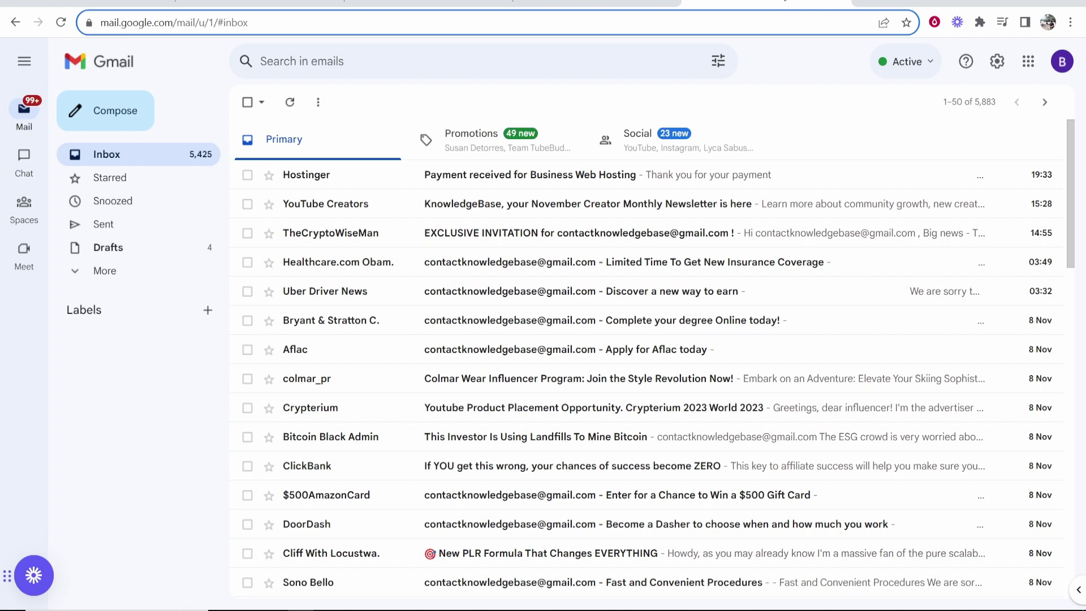
left_click(999, 63)
left_click(976, 137)
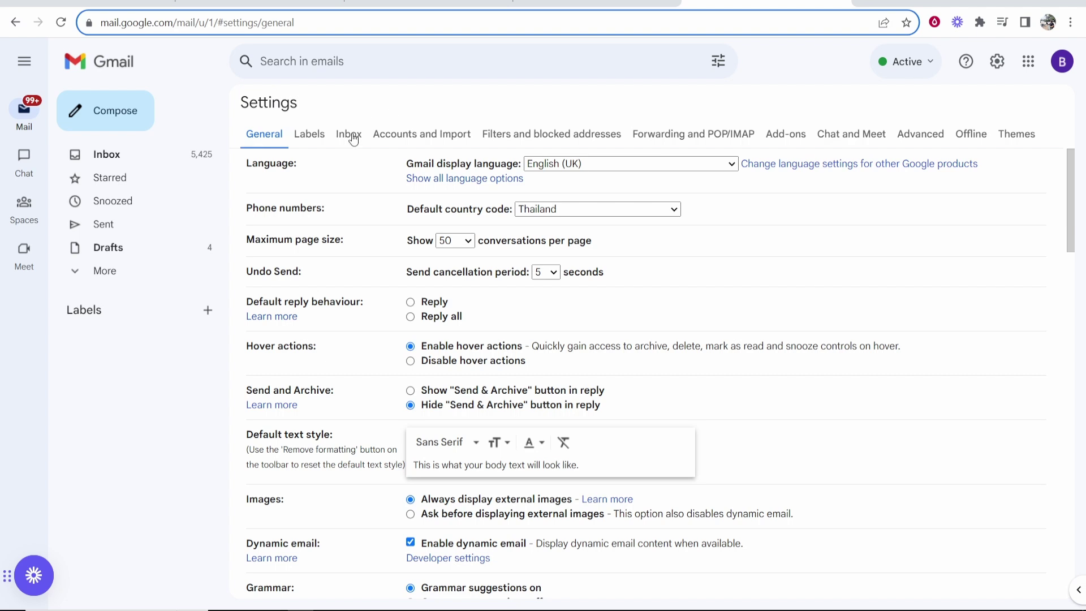
left_click(403, 136)
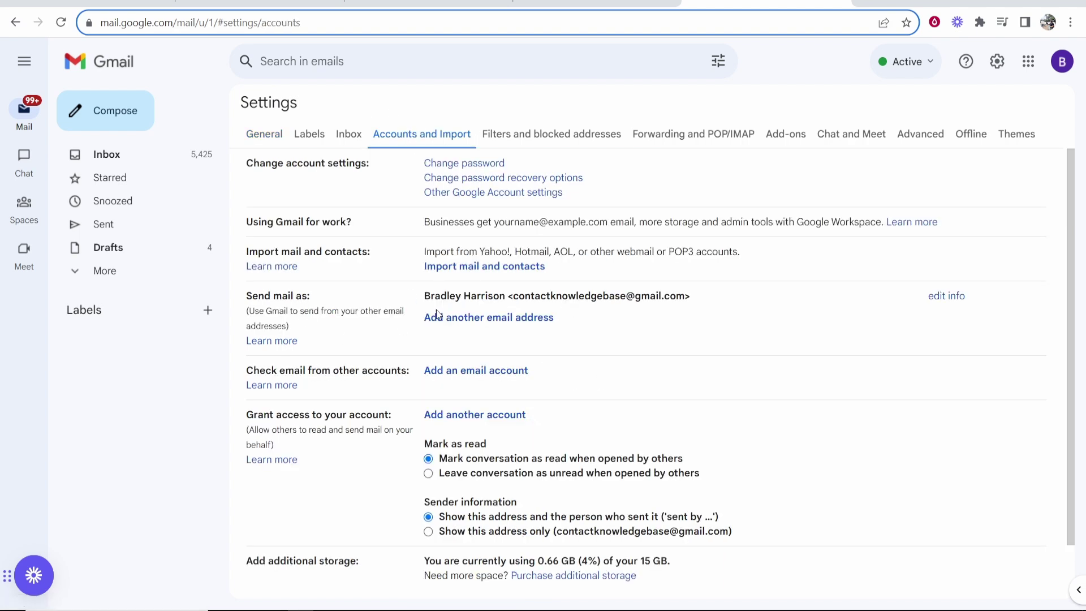
- Start adding another send-from address and enter the knowledgebaseonline.com email address
left_click(465, 324)
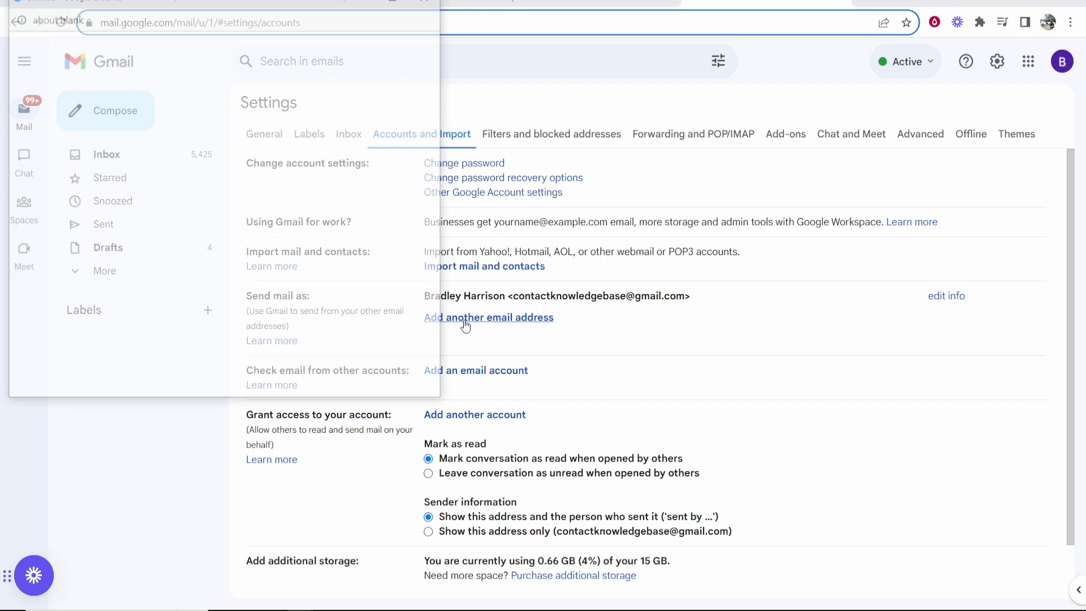
left_click_drag(192, 2, 371, 83)
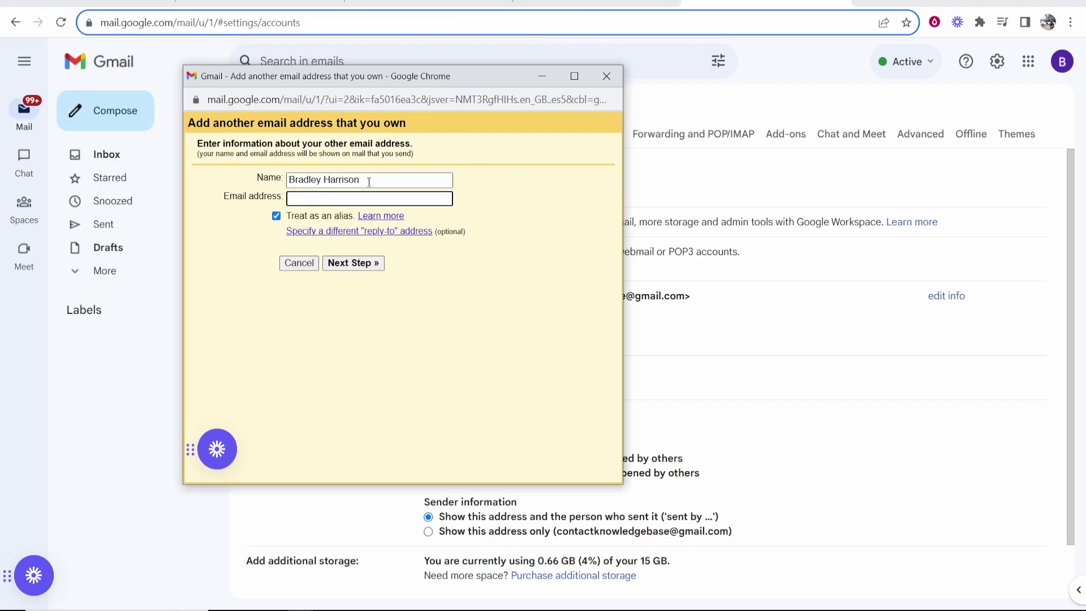
key("BackSpace")
key("BackSpace")
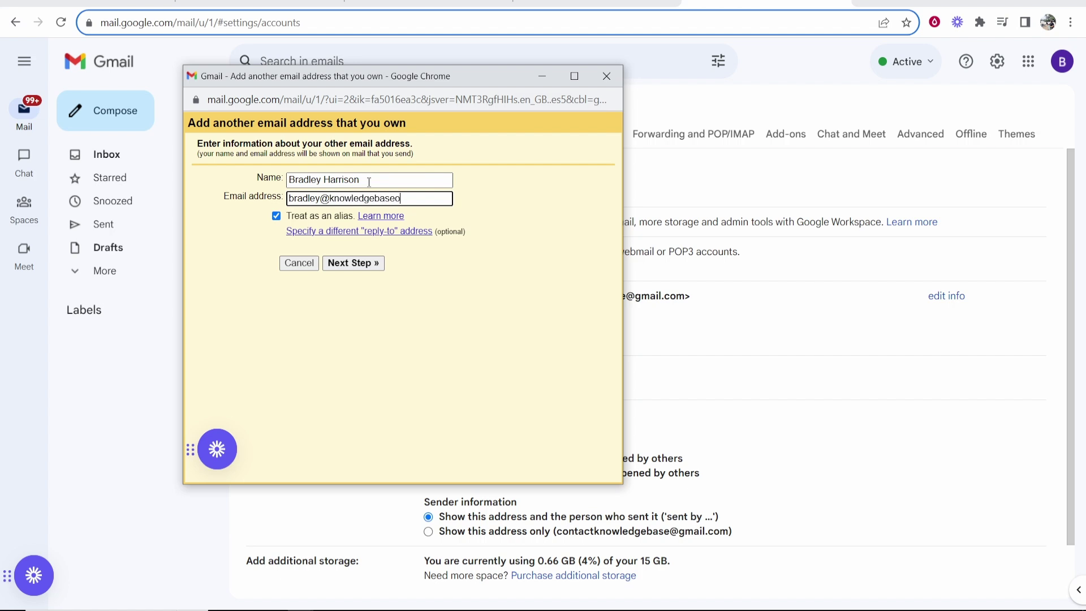
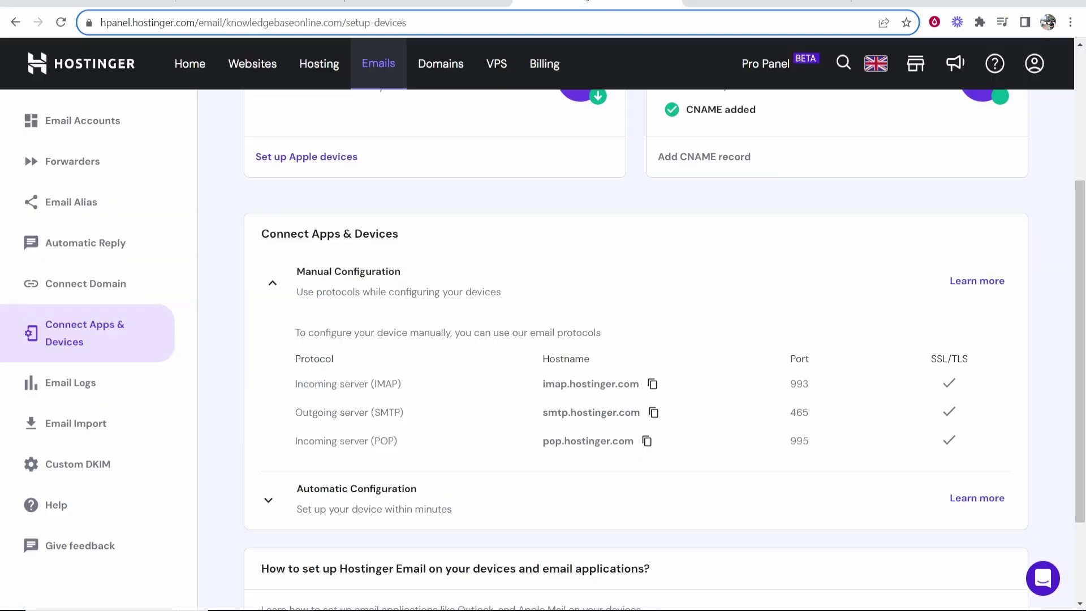
scroll(442, 212, "up", 4)
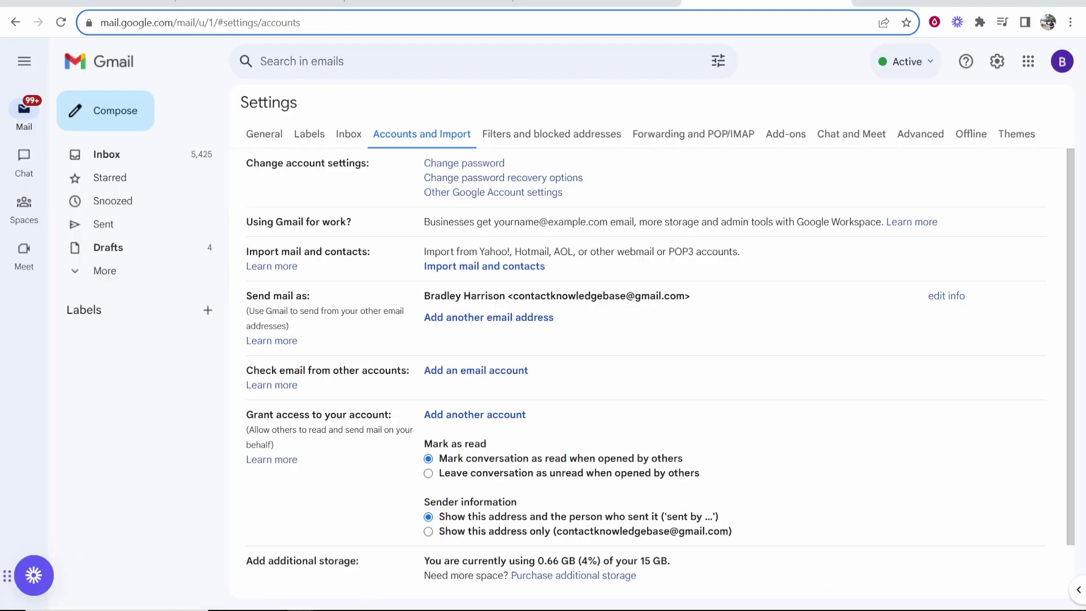
left_click(353, 599)
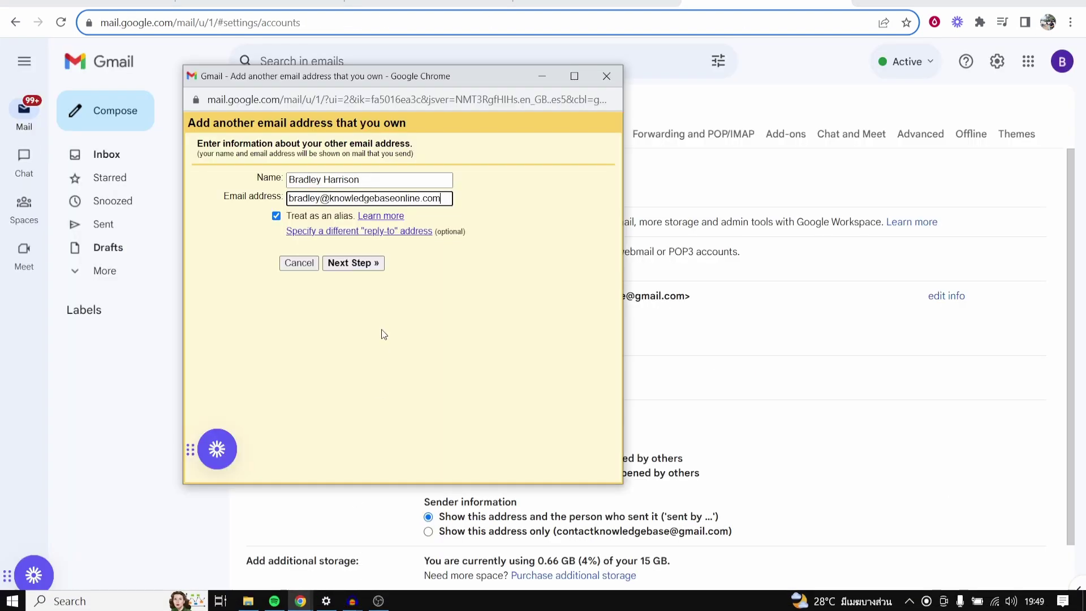
- Continue to the SMTP server step and copy the SMTP hostname from Hostinger's manual configuration
left_click(356, 264)
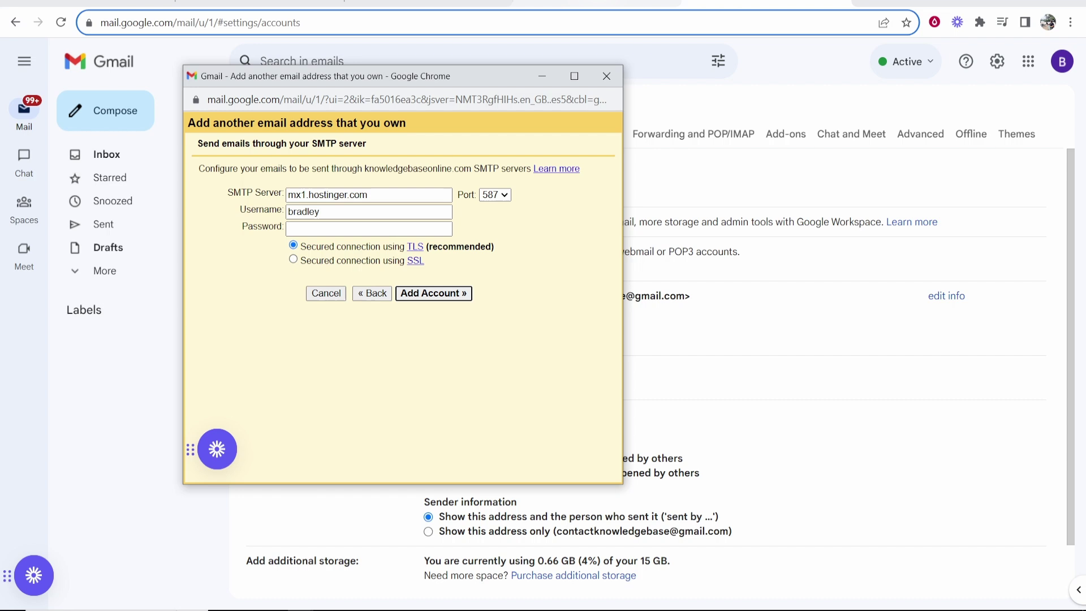
left_click(594, 4)
scroll(495, 363, "down", 3)
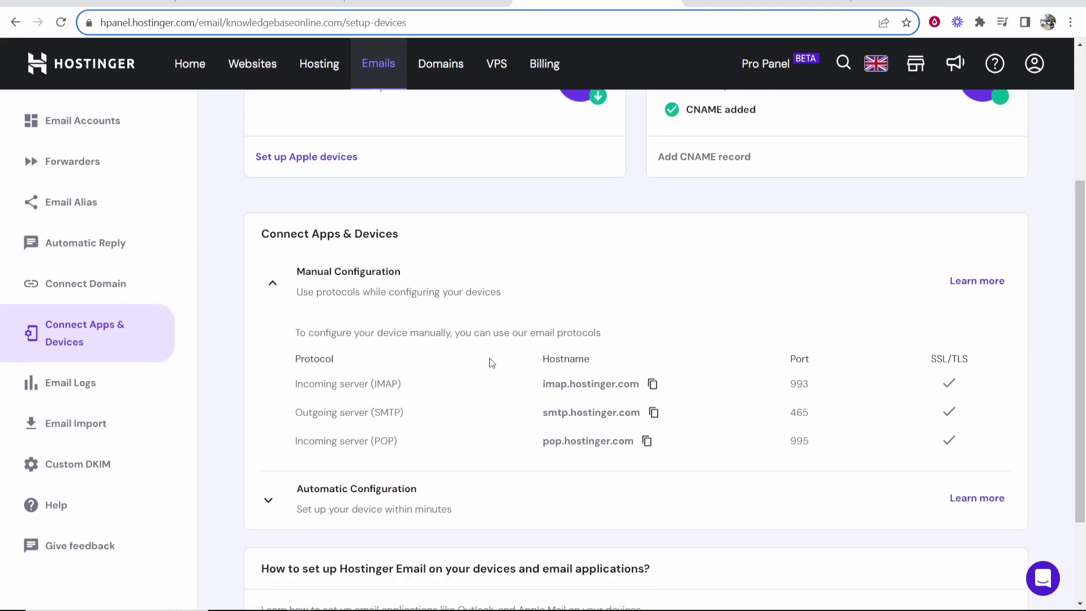
scroll(478, 363, "down", 1)
left_click_drag(379, 340, 402, 340)
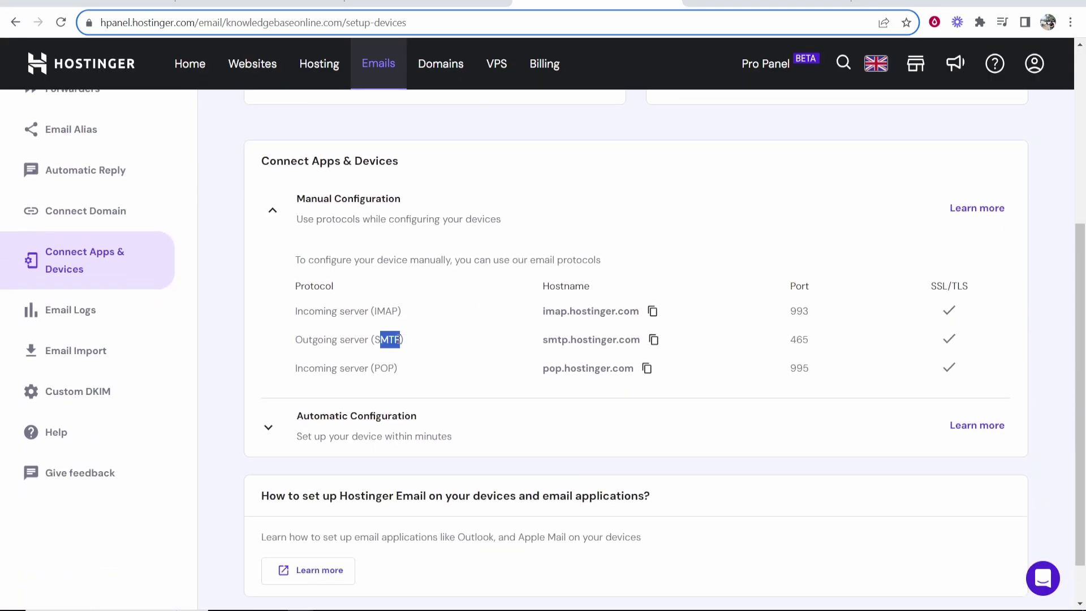
left_click(654, 340)
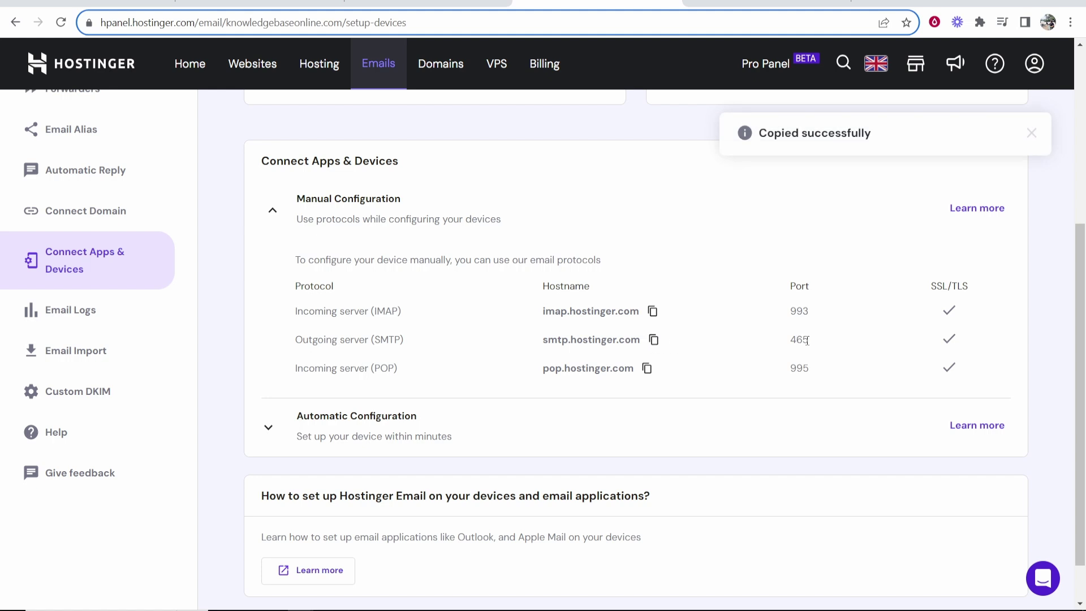
- Set the SMTP server to smtp.hostinger.com with port 465
mouse_move(301, 600)
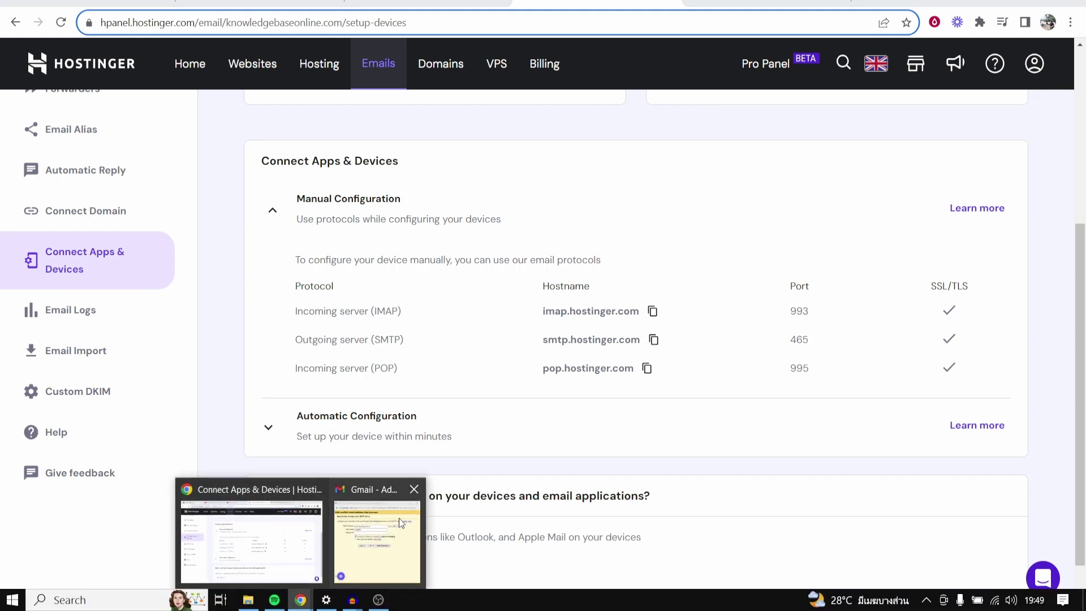
left_click(399, 517)
left_click_drag(339, 75, 208, 80)
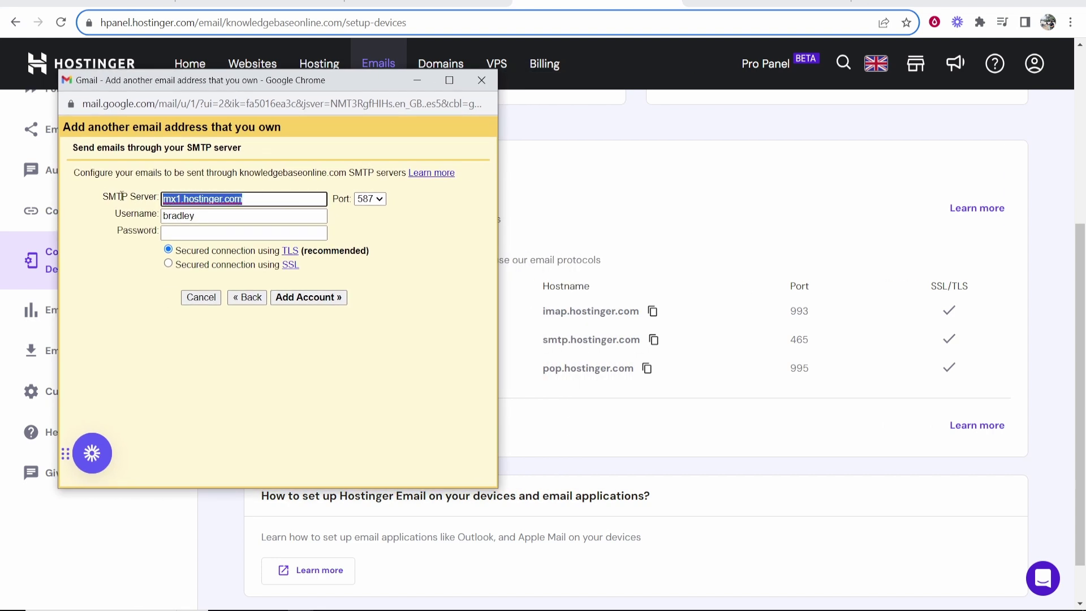
key("ctrl+v")
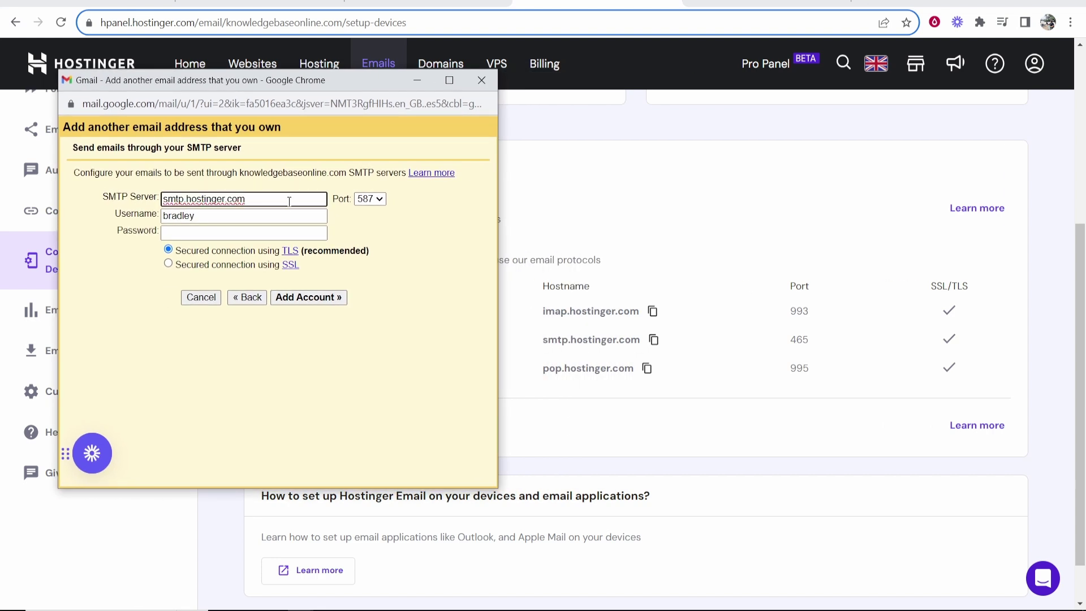
left_click(370, 198)
left_click(371, 224)
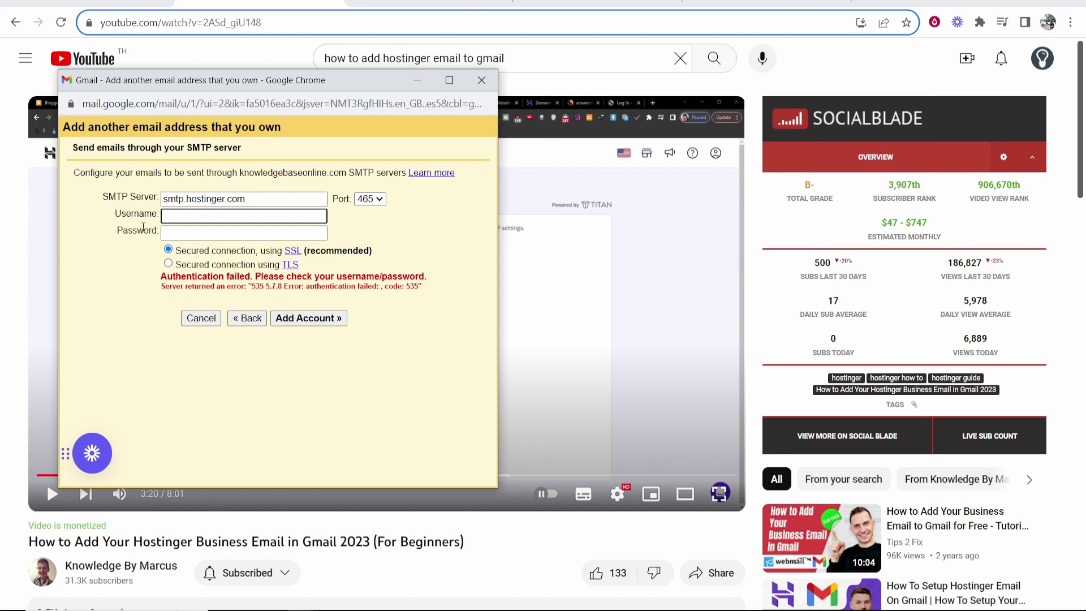
- Enter the domain email address as username plus its password, and submit for verification
key("Tab")
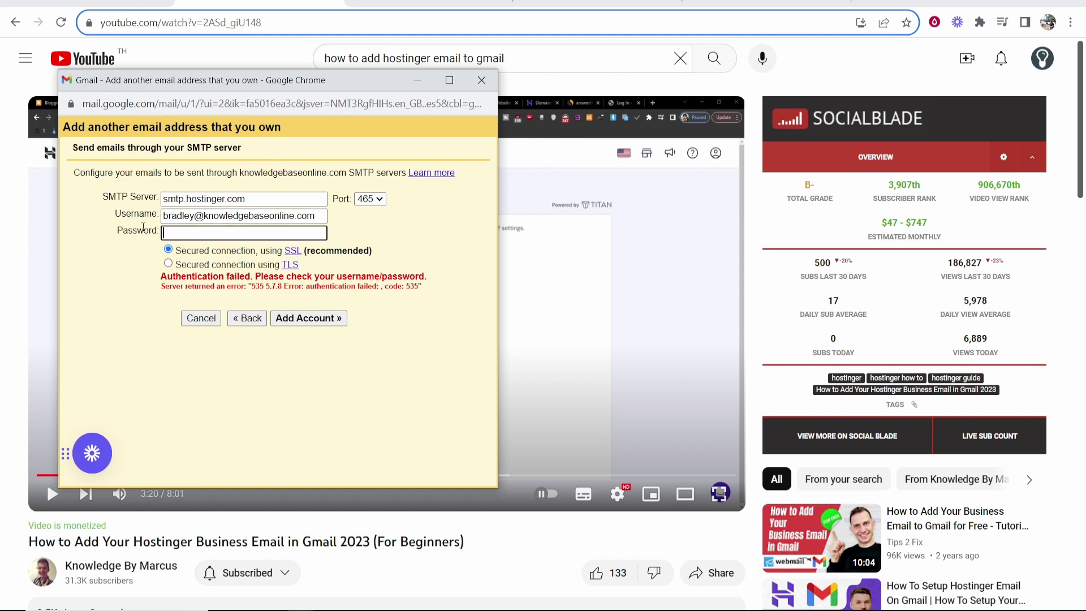
key("ctrl+v")
left_click(326, 318)
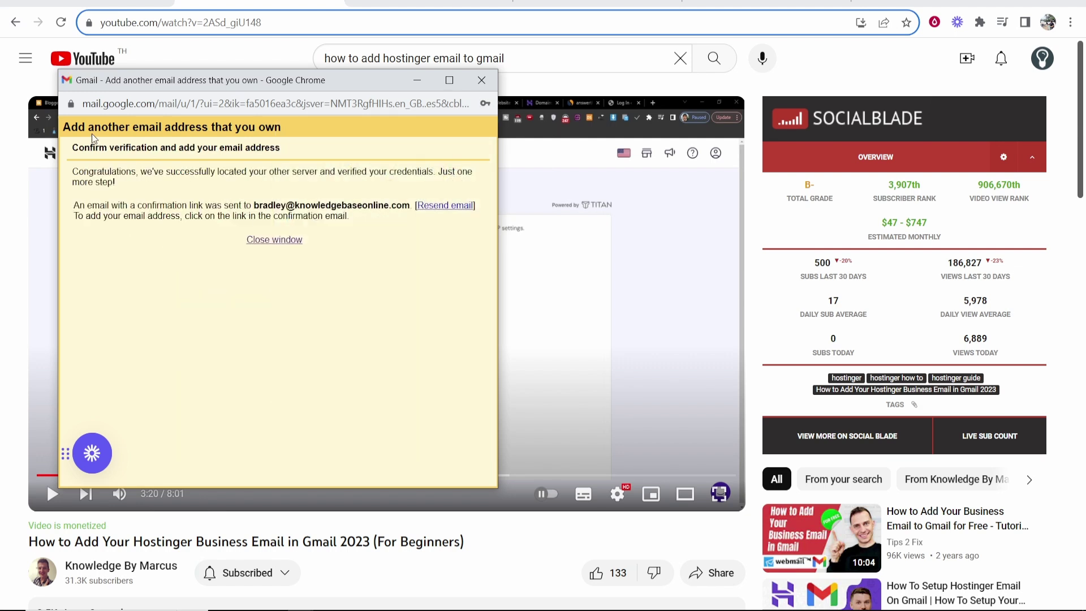
left_click_drag(73, 153, 284, 146)
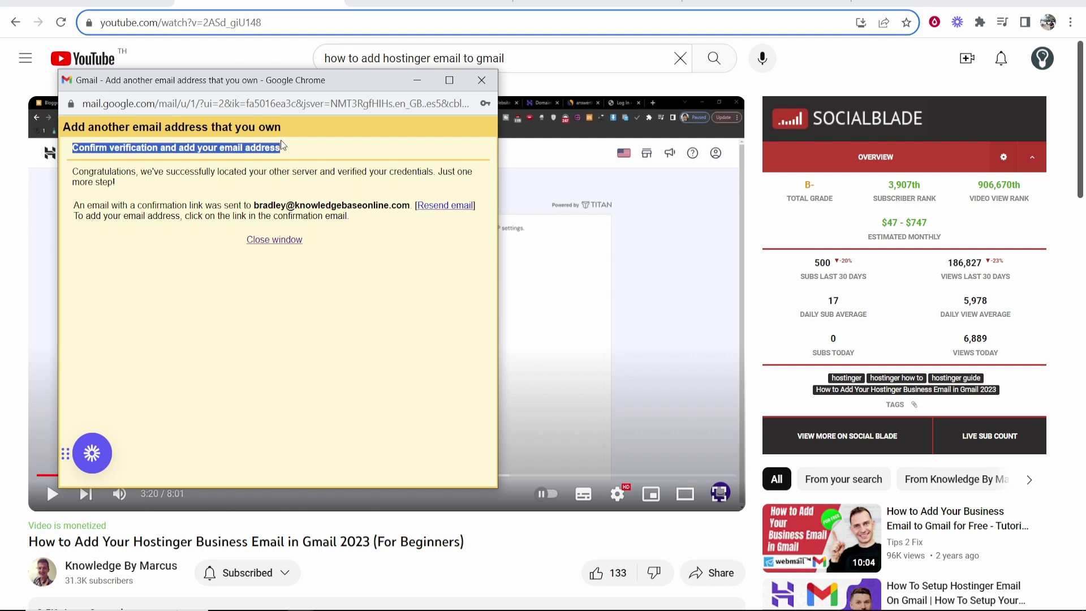
left_click(284, 146)
- Open webmail for the knowledgebaseonline.com mailbox from hPanel's Email Accounts list
left_click(566, 3)
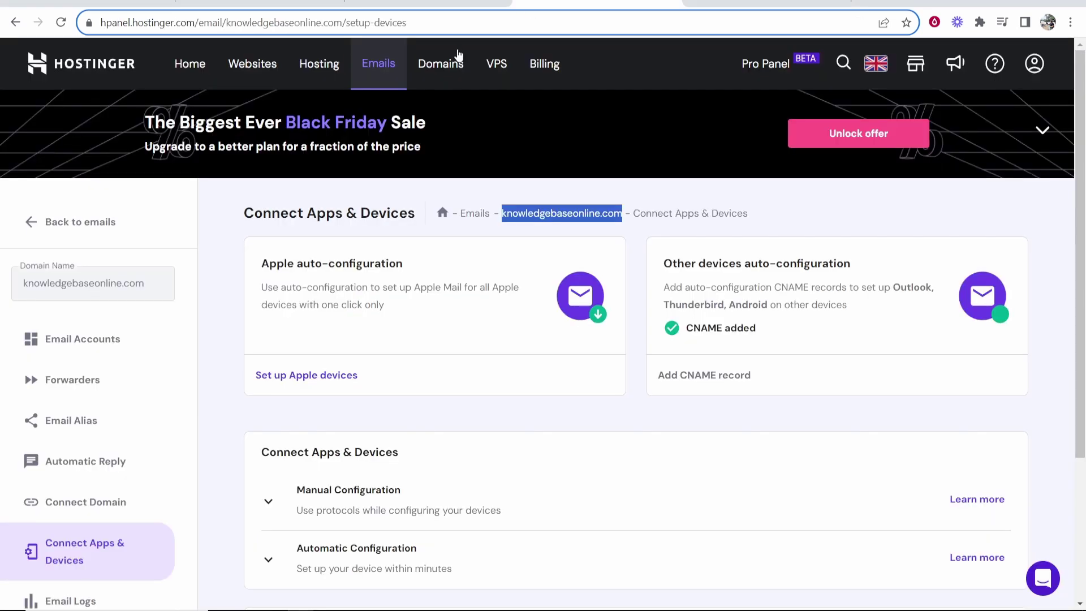
left_click(94, 344)
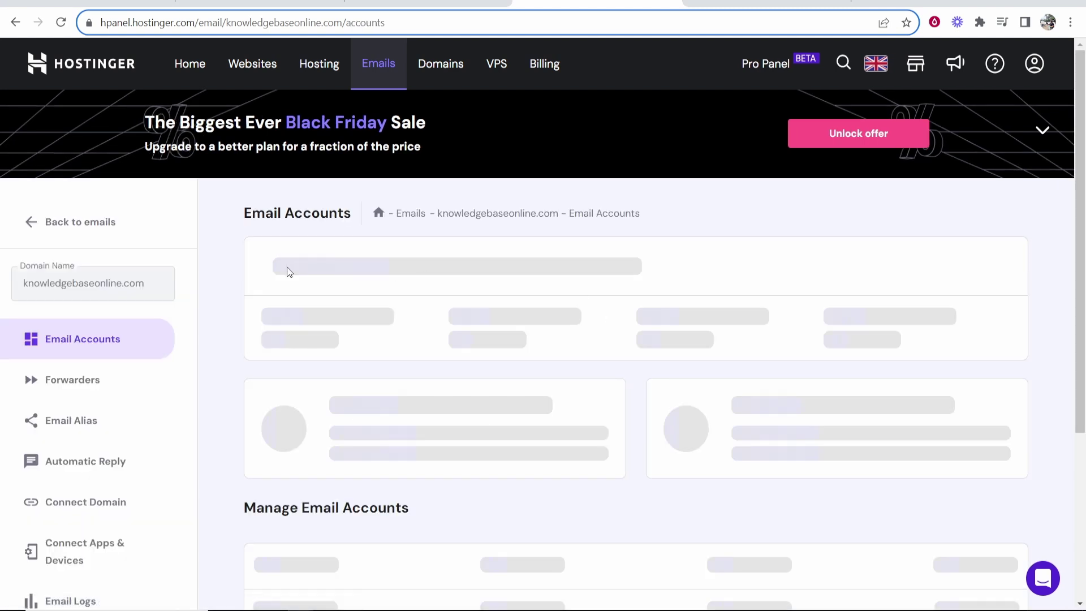
scroll(612, 394, "down", 1)
scroll(97, 267, "up", 1)
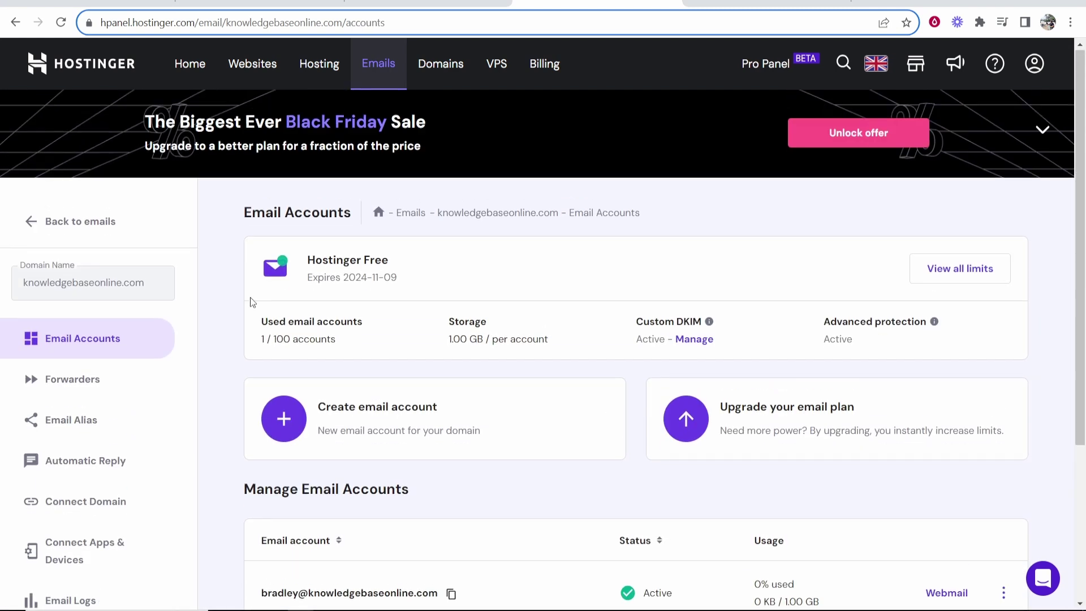
scroll(819, 414, "down", 2)
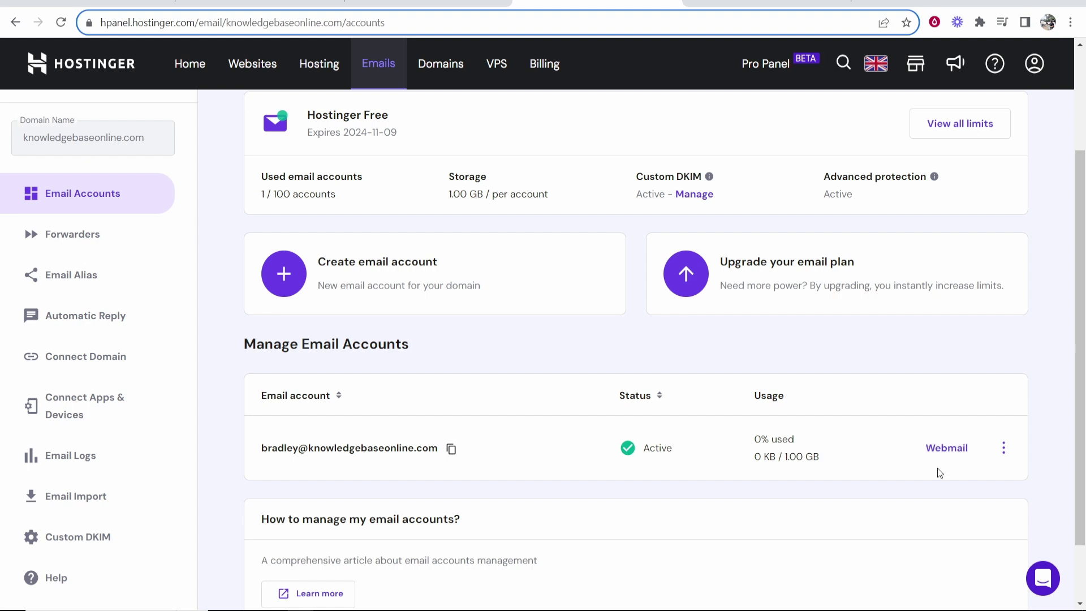
left_click(950, 452)
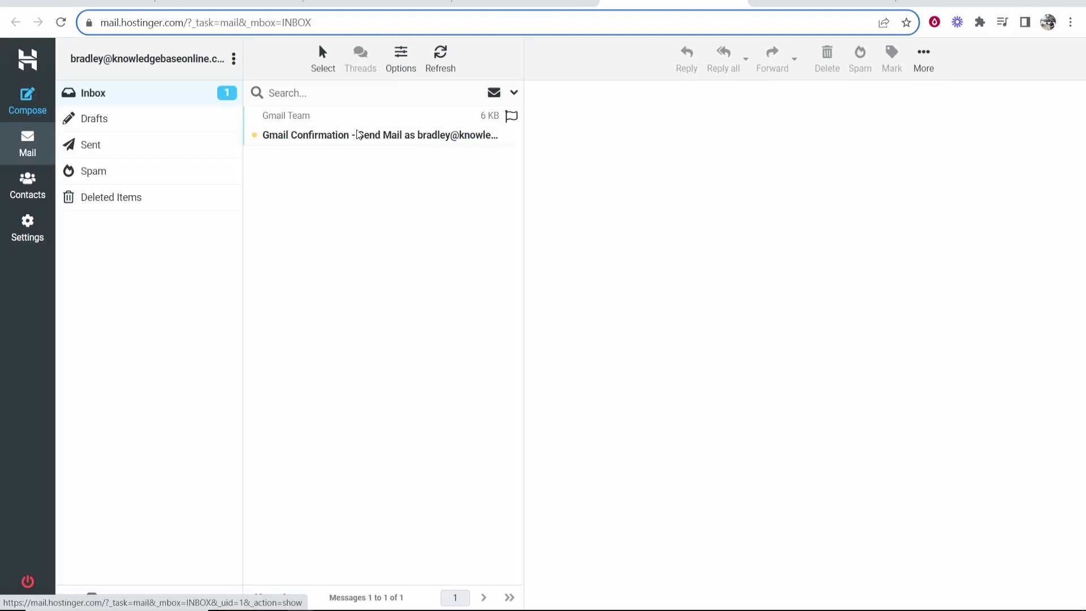
- Open the 'Gmail Confirmation - Send Mail as' message in Hostinger Webmail
double_click(351, 136)
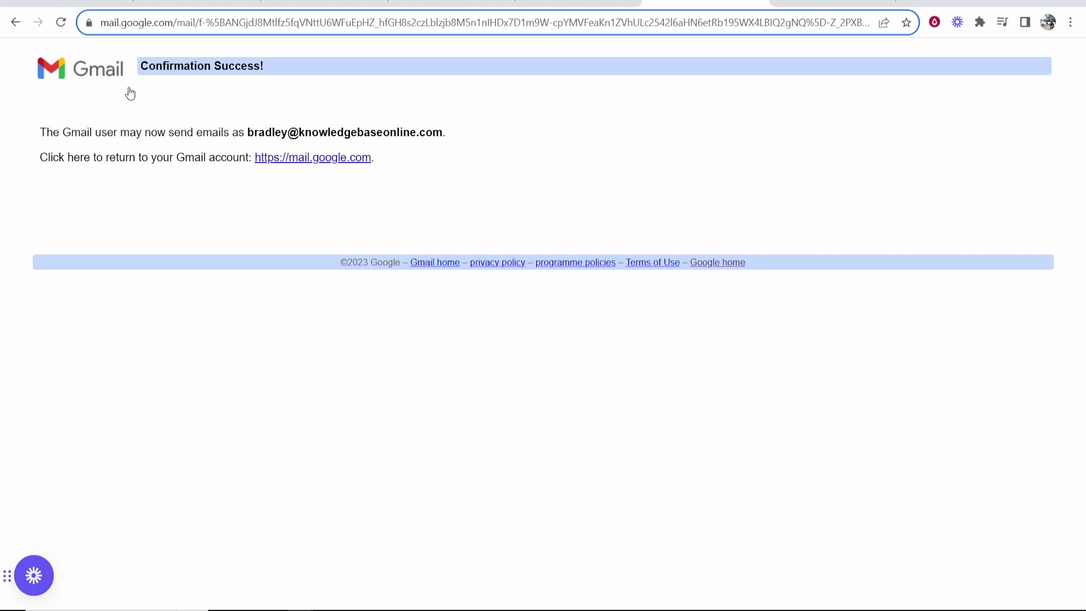
- Return to Gmail and open the Accounts and Import settings
left_click_drag(144, 68, 264, 68)
left_click(266, 68)
left_click(775, 13)
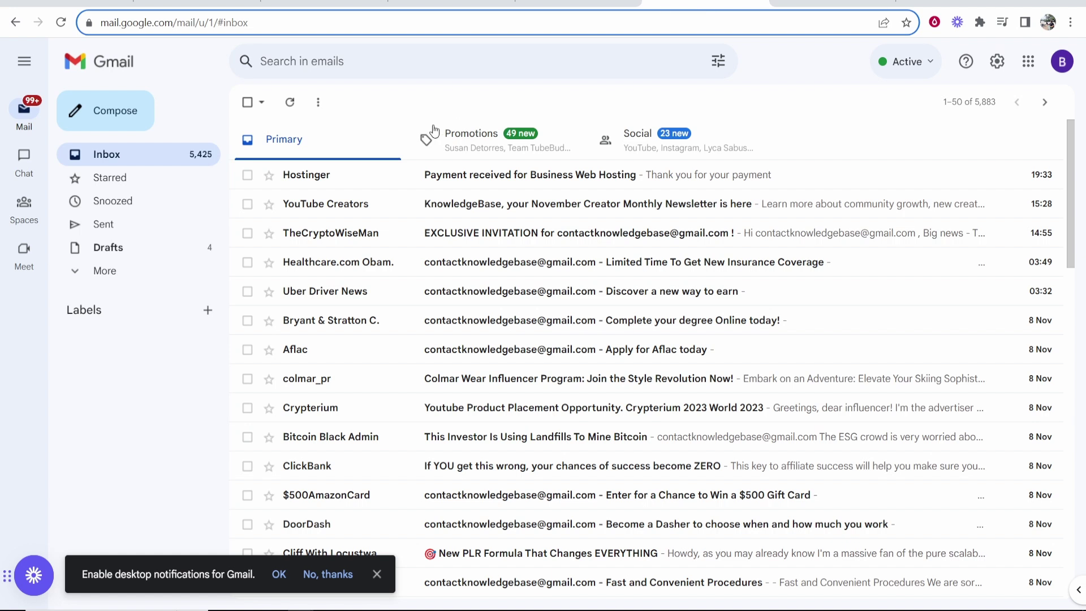
left_click(998, 63)
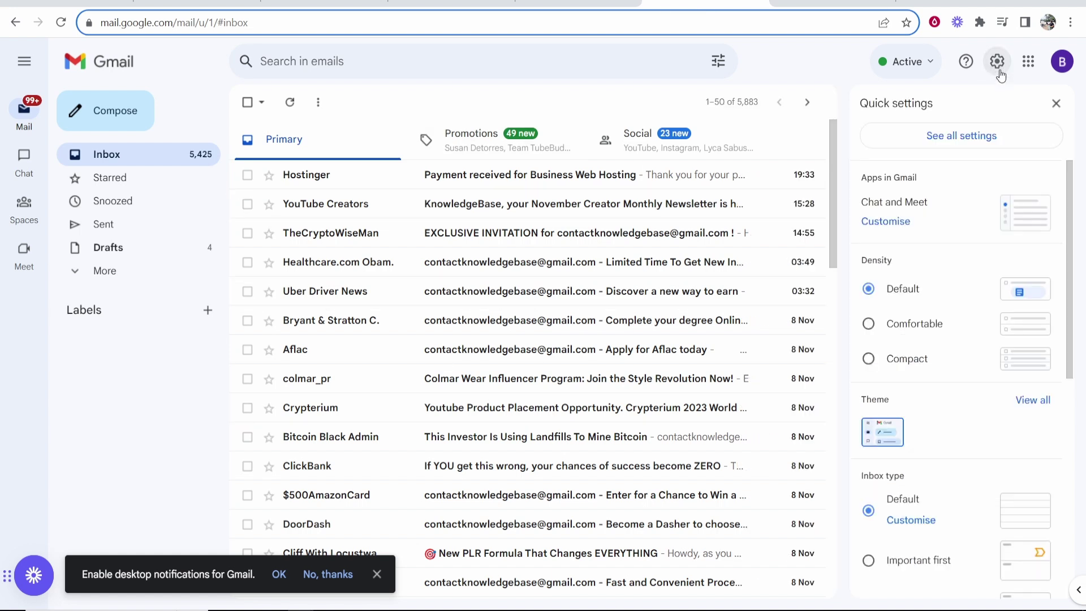
left_click(975, 139)
left_click(416, 136)
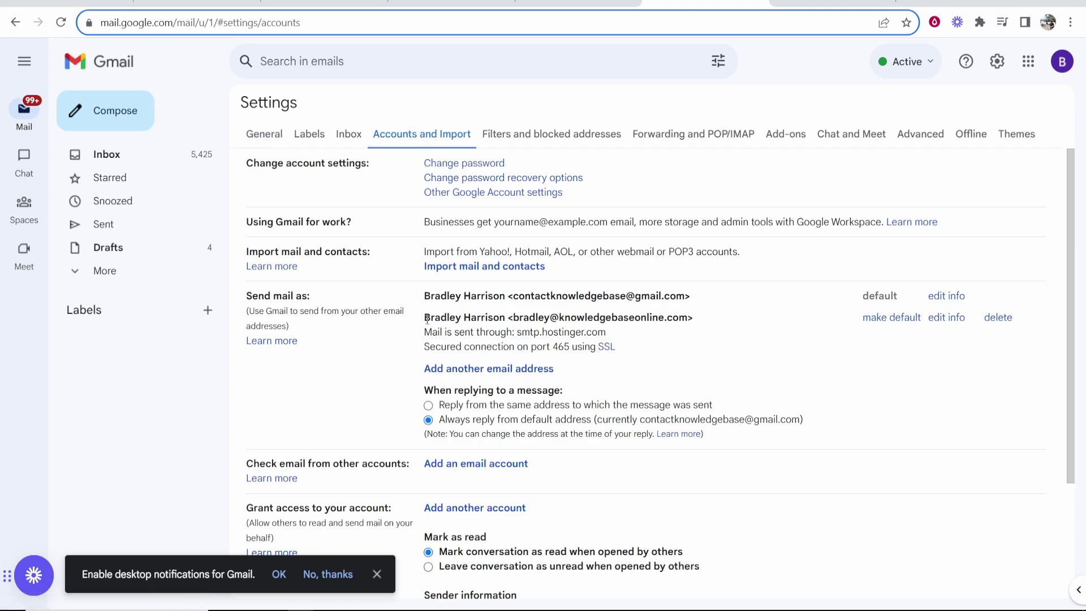
- Check the domain address listed under Send mail as and dismiss the desktop notifications prompt
mouse_move(508, 318)
left_mouse_down()
mouse_move(701, 321)
mouse_move(504, 328)
mouse_move(518, 318)
left_mouse_up()
key("ctrl+c")
left_click(705, 323)
left_click(578, 363)
scroll(430, 373, "down", 1)
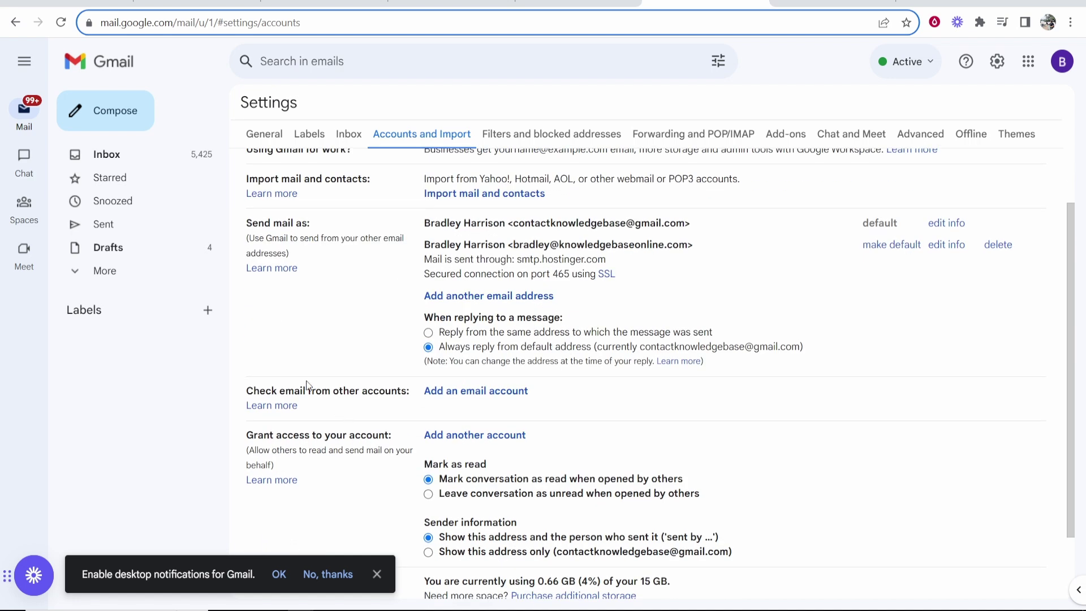
left_click(377, 575)
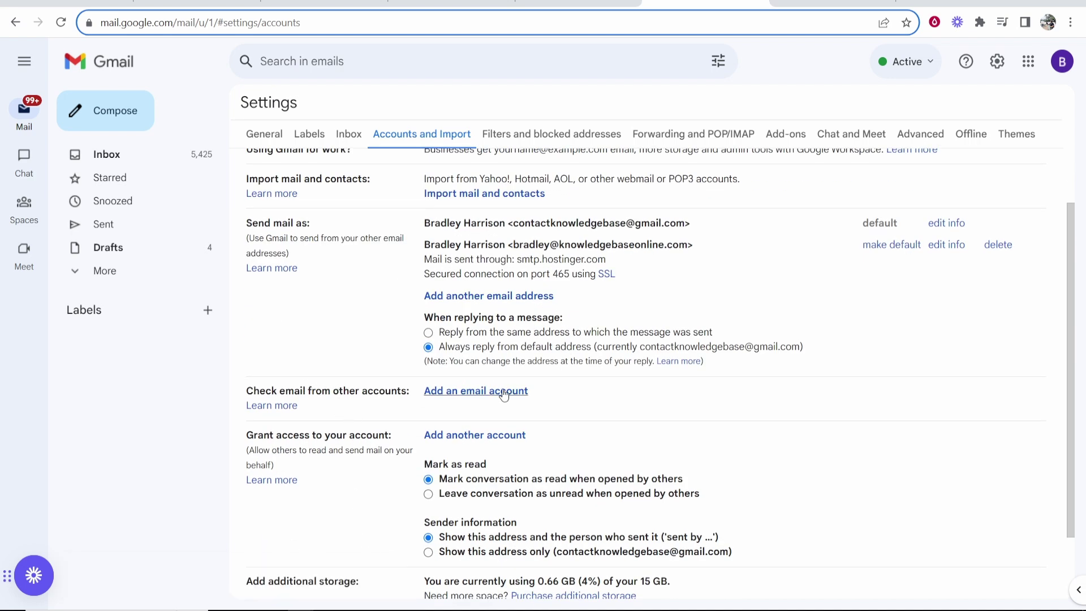
left_click(480, 391)
left_click(139, 88)
key("ctrl+v")
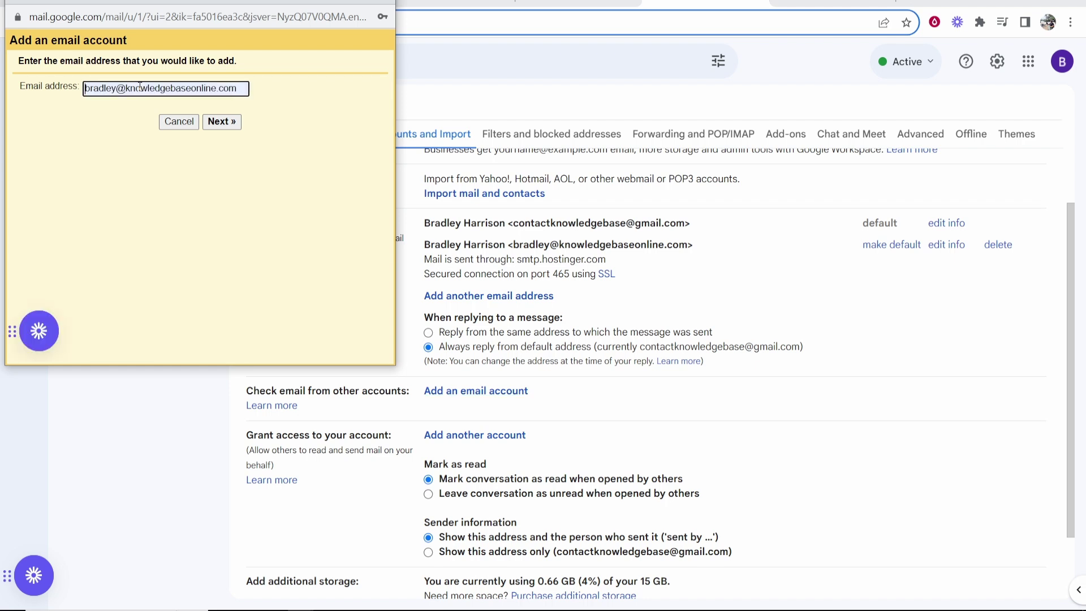
left_click(229, 121)
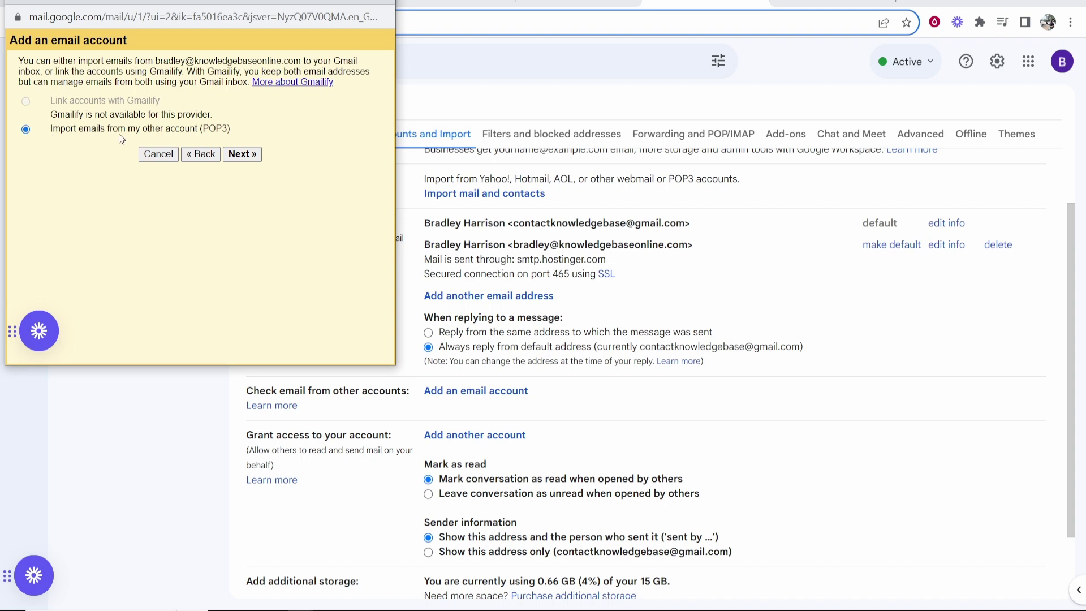
left_click(252, 155)
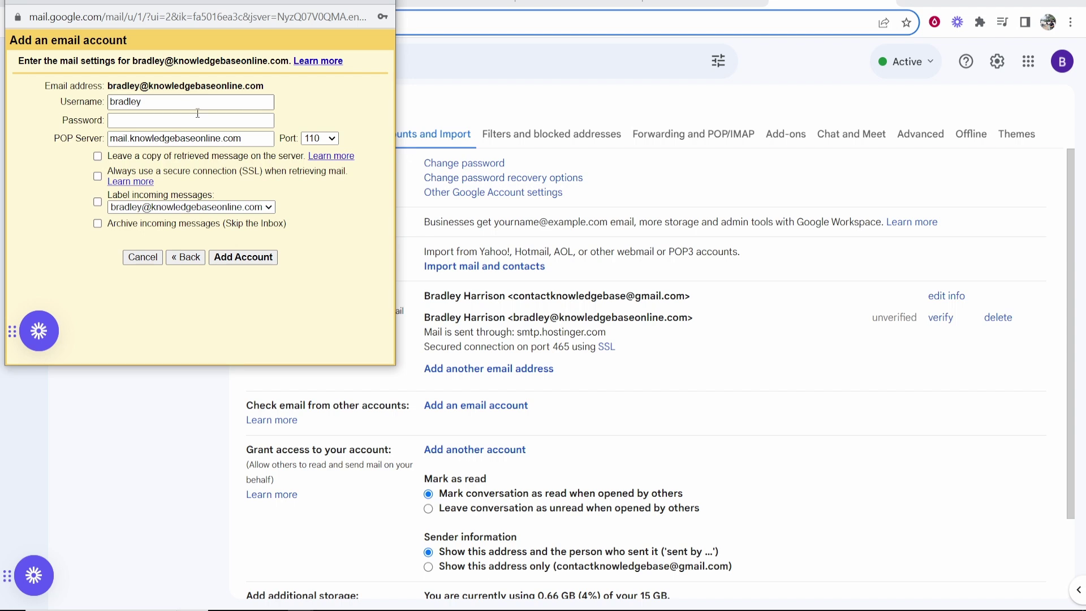
left_click(178, 97)
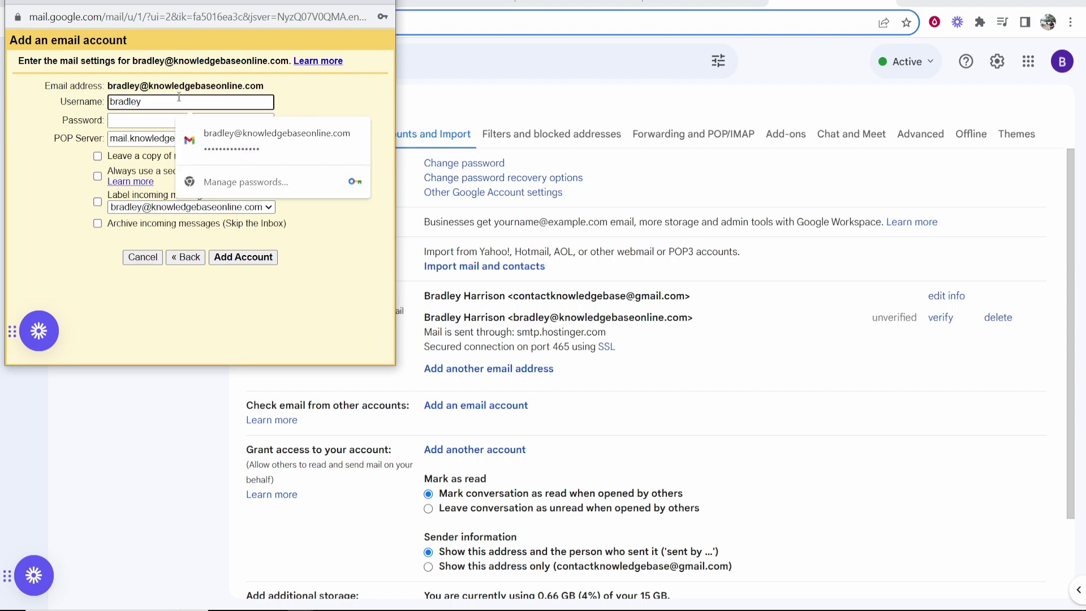
type("@knowledgebaseonline.com")
key("Tab")
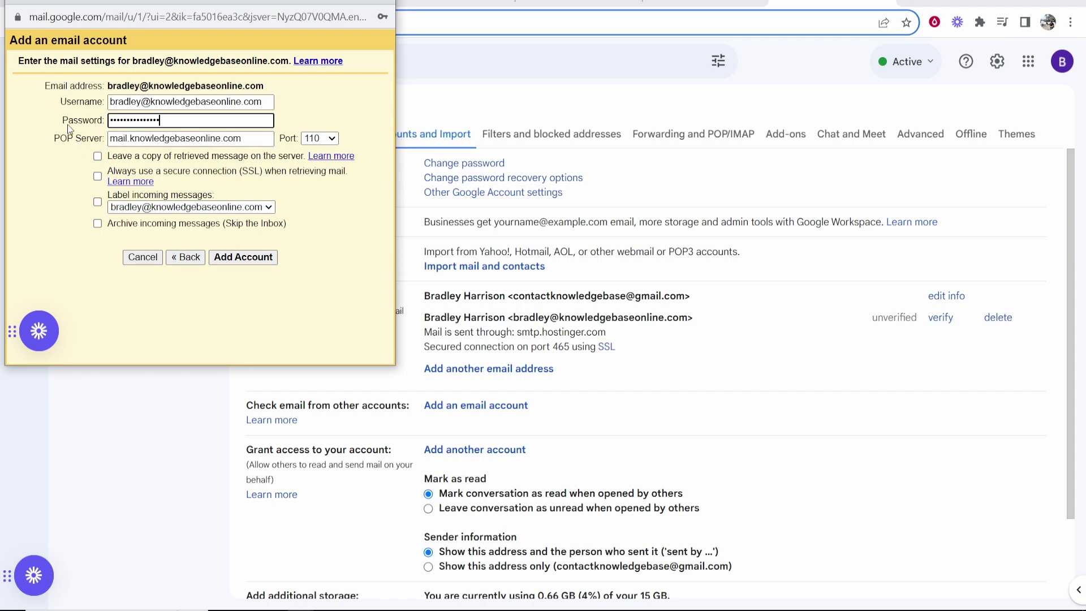
left_click(582, 4)
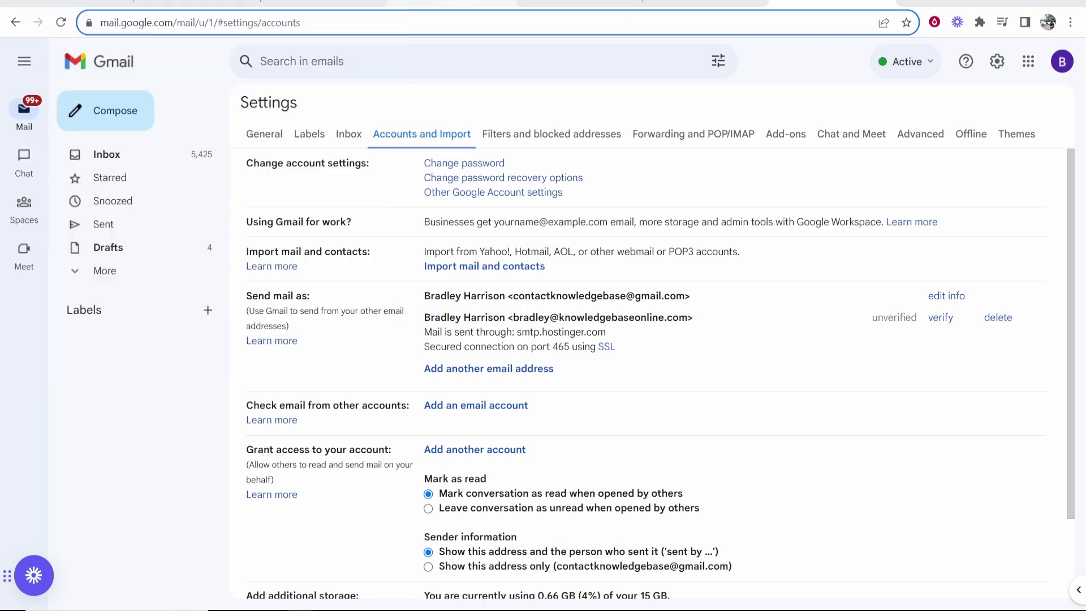
- Copy the POP hostname pop.hostinger.com from hPanel's Connect Apps & Devices page
left_click(453, 3)
left_click(498, 3)
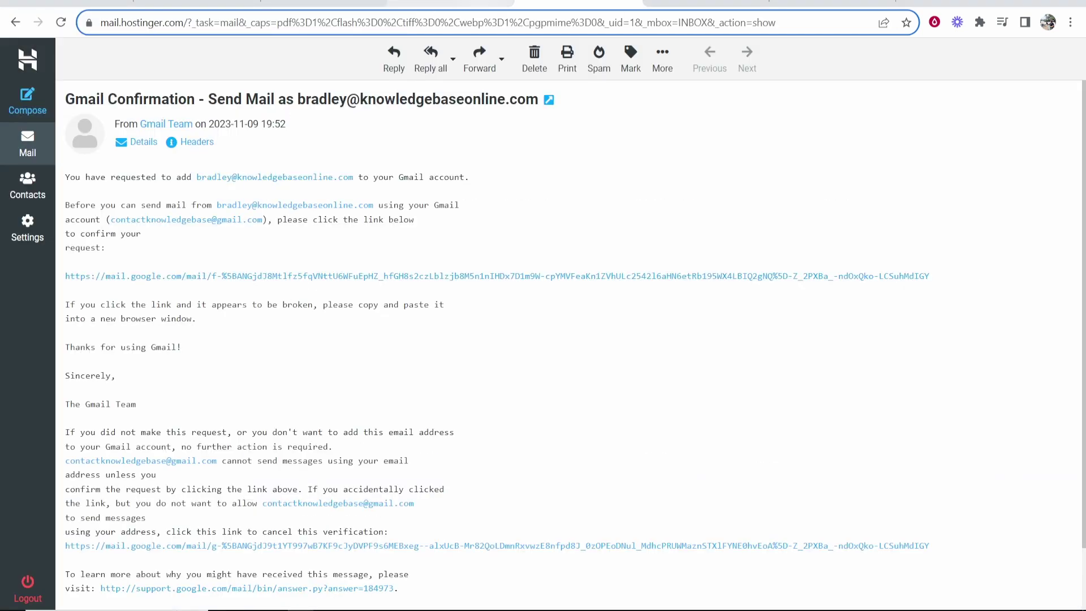
left_click(430, 8)
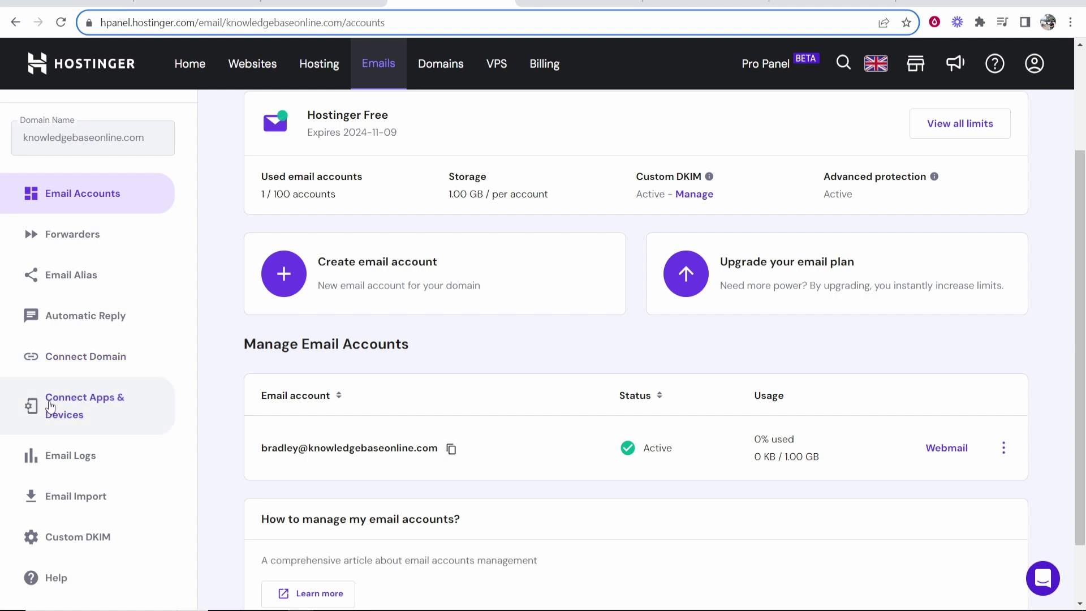
left_click(61, 410)
scroll(421, 460, "down", 4)
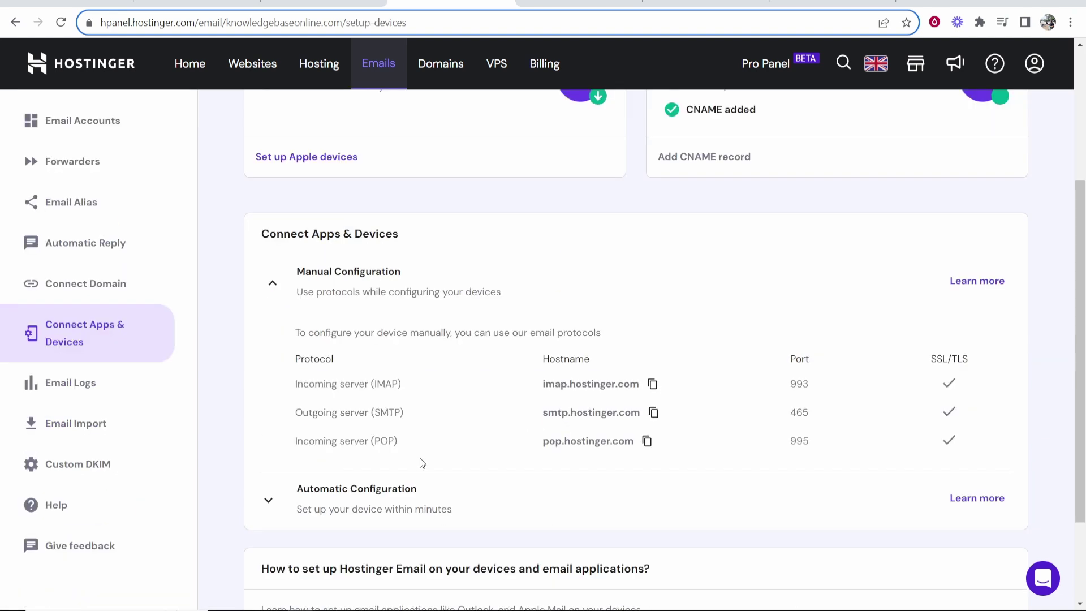
left_click_drag(296, 444, 397, 441)
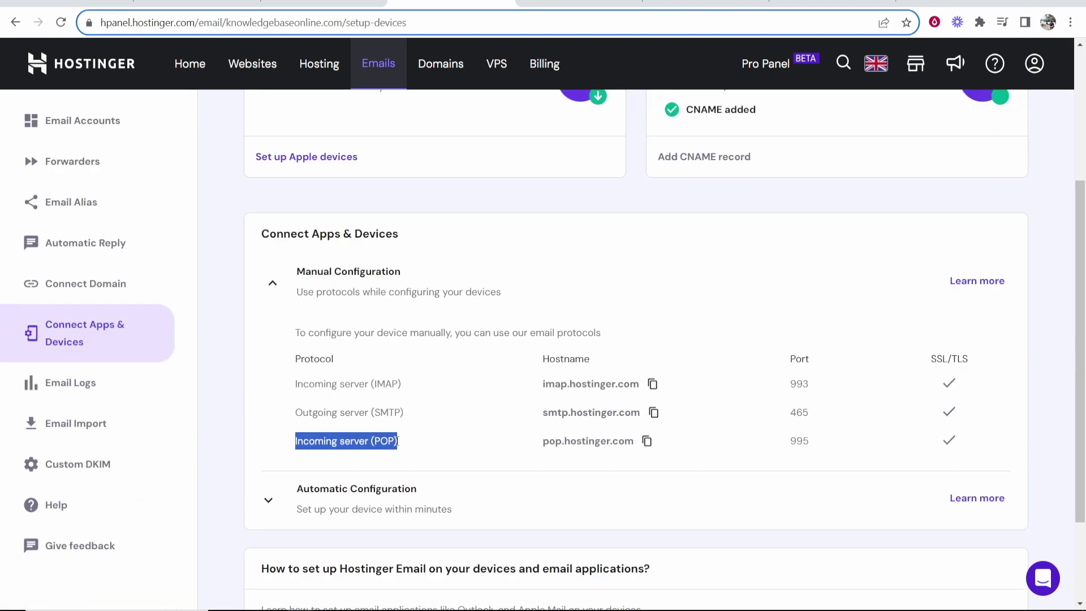
left_click(398, 442)
left_click(647, 441)
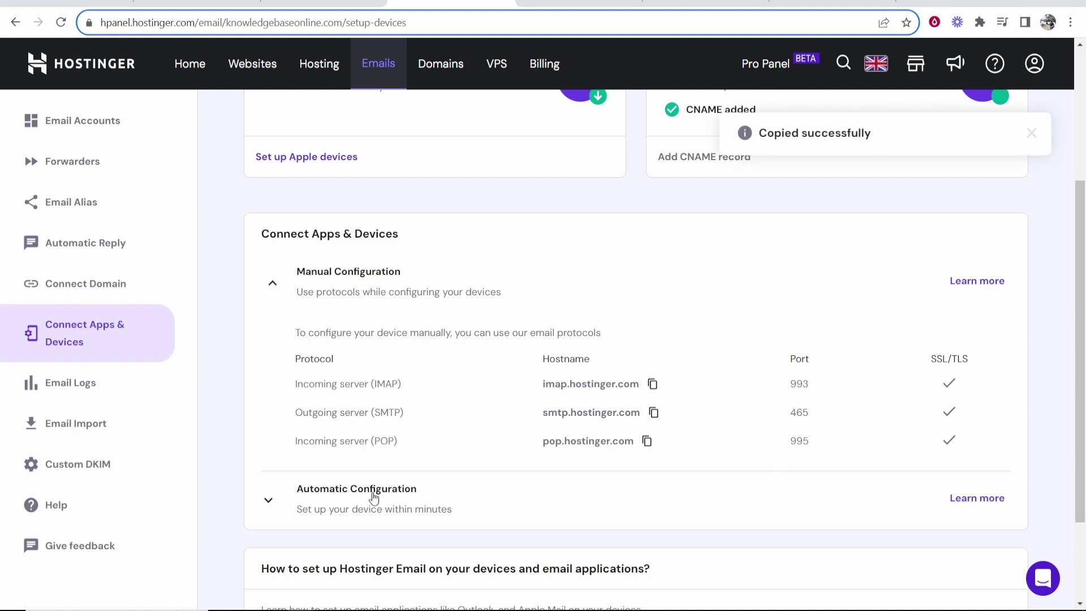
- Set POP server pop.hostinger.com, port 995, label incoming messages, enable SSL, and add the account
mouse_move(300, 605)
left_click(406, 551)
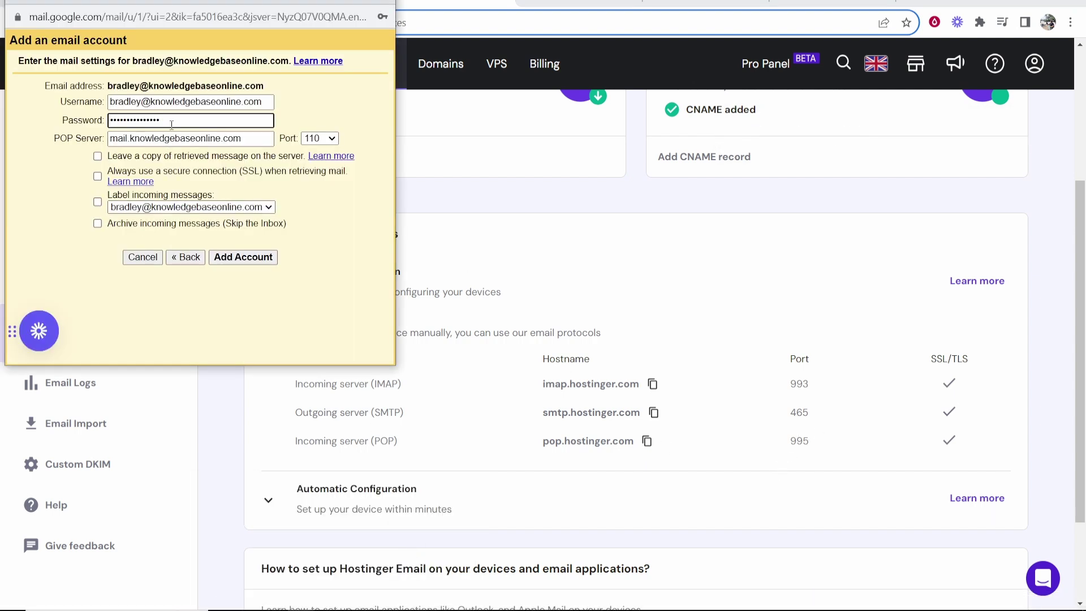
triple_click(246, 136)
key("ctrl+v")
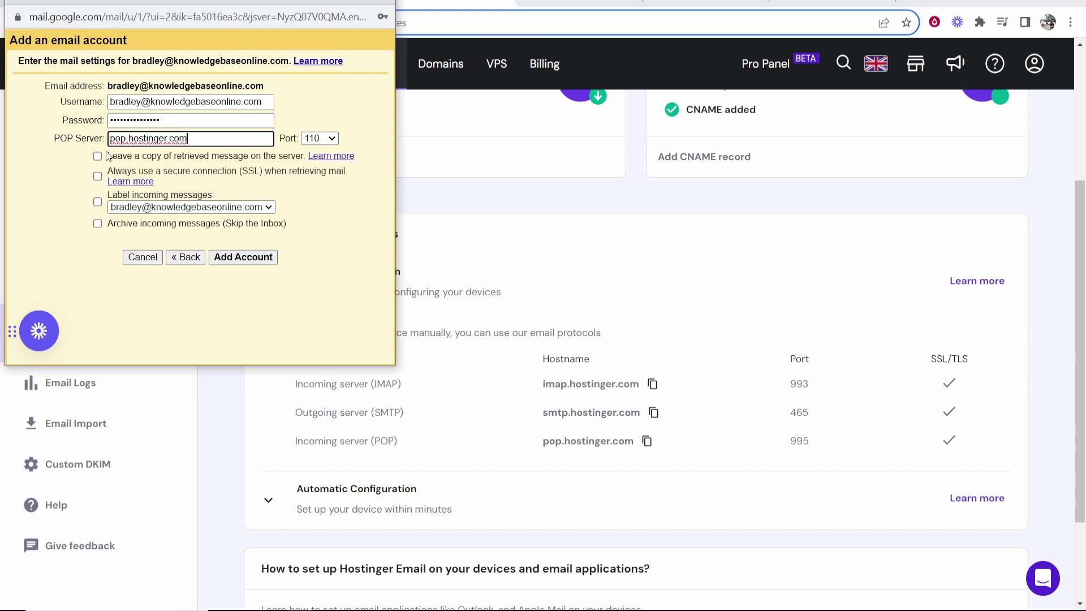
left_click(322, 138)
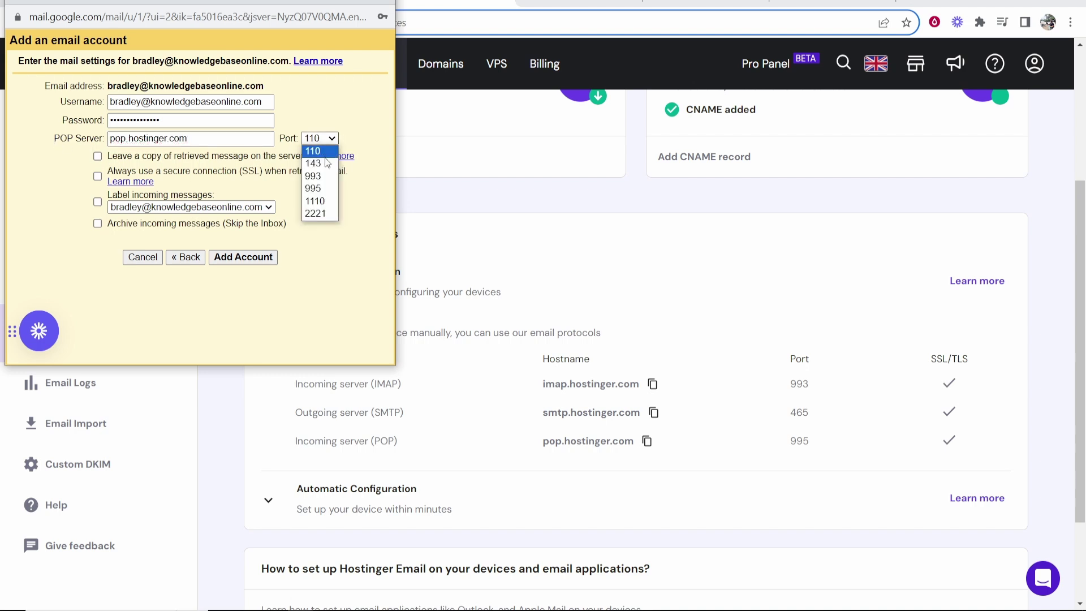
left_click(315, 196)
left_click(98, 202)
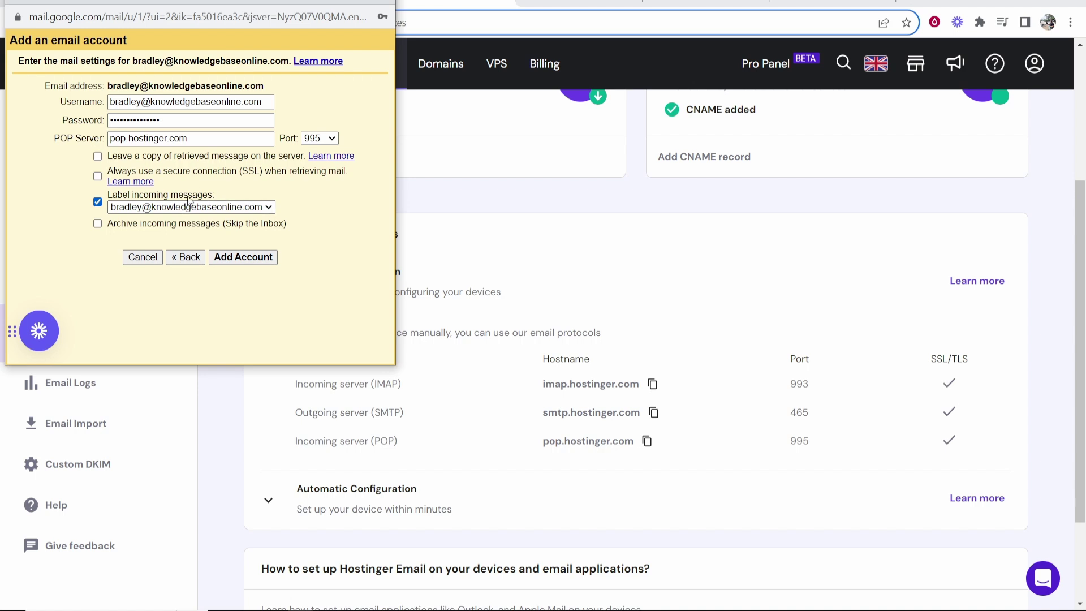
left_click(232, 258)
left_click(99, 203)
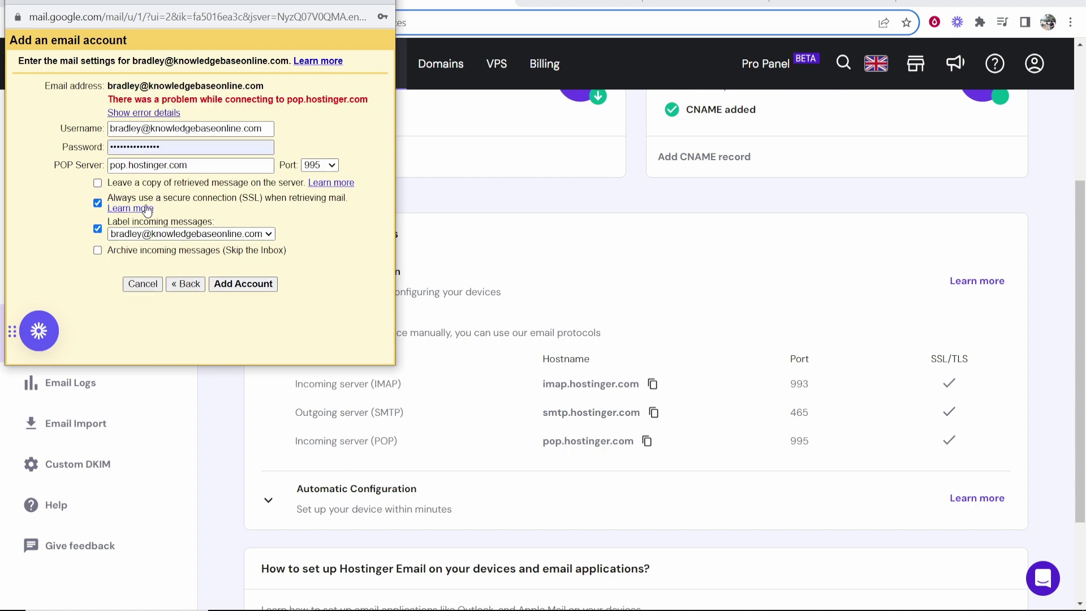
left_click(232, 285)
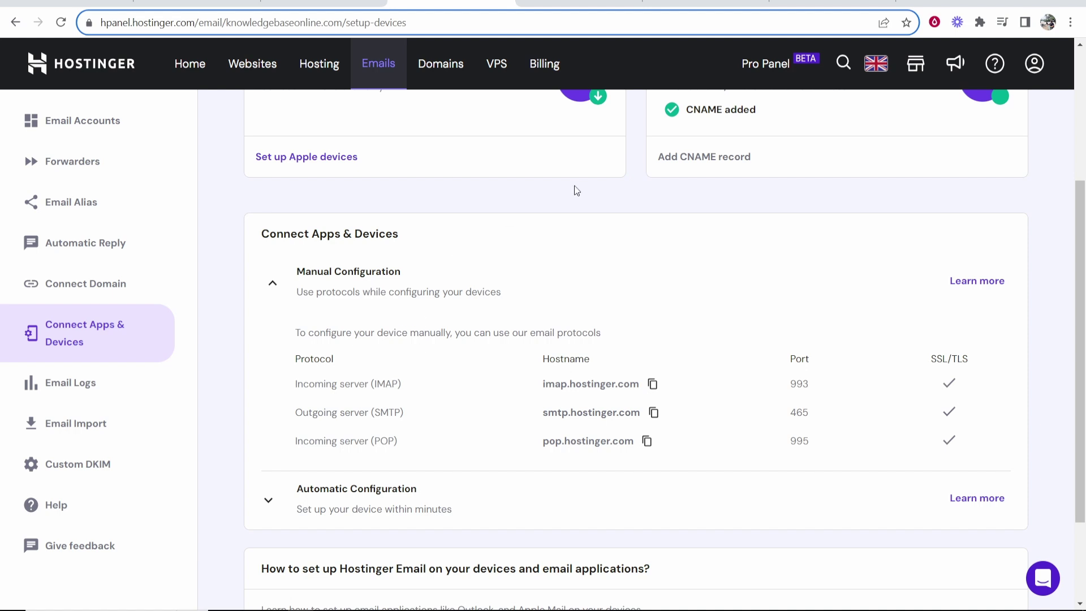
- Open the Gmail Confirmation email in the inbox, follow its link and confirm sending as the domain address
key("ctrl+Tab")
key("ctrl+Tab")
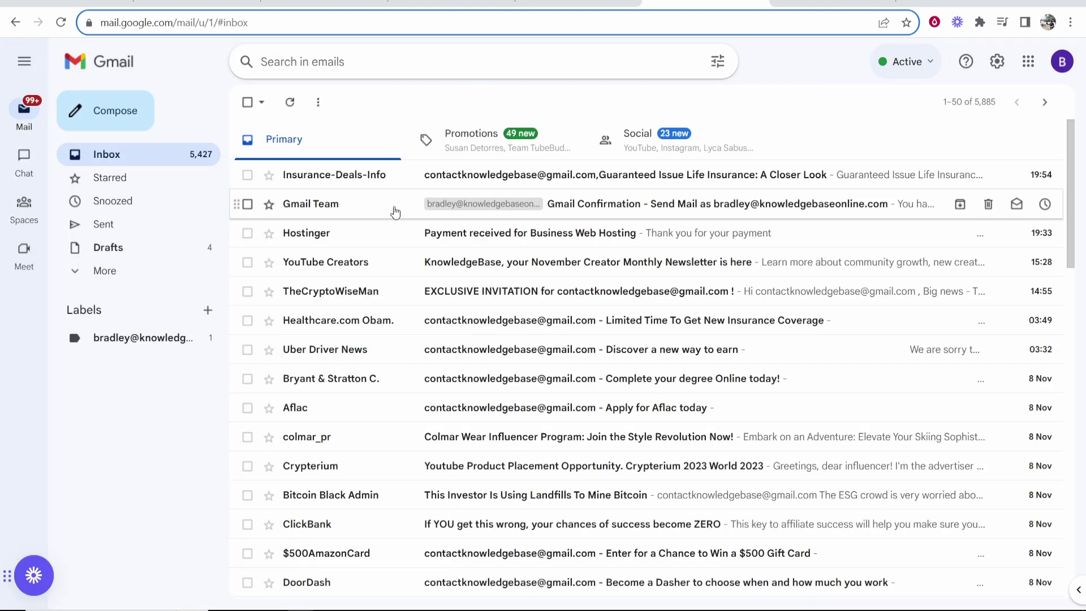
left_click(311, 212)
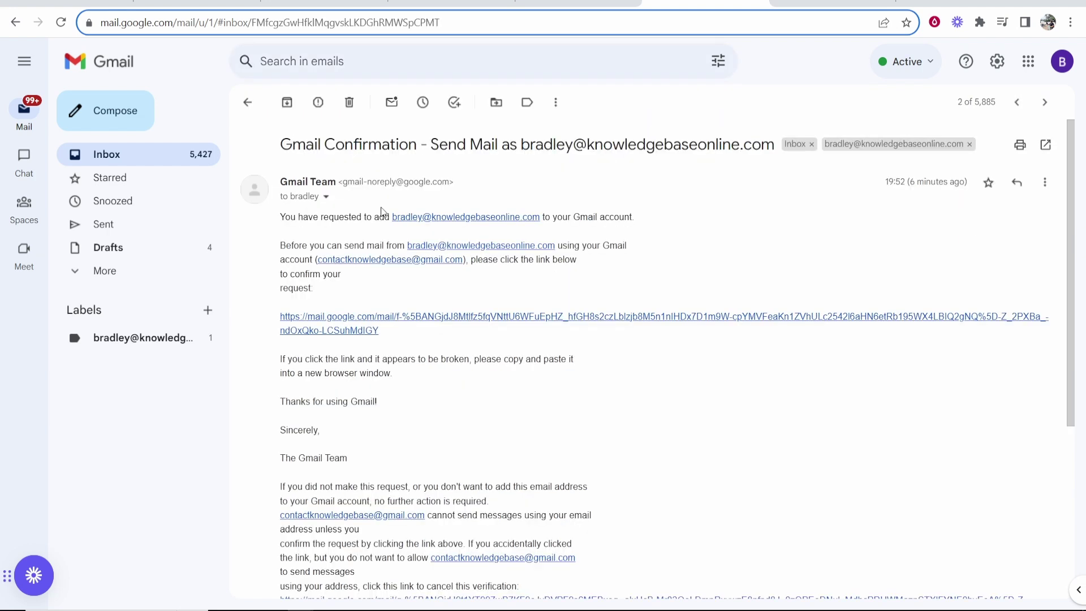
left_click(454, 318)
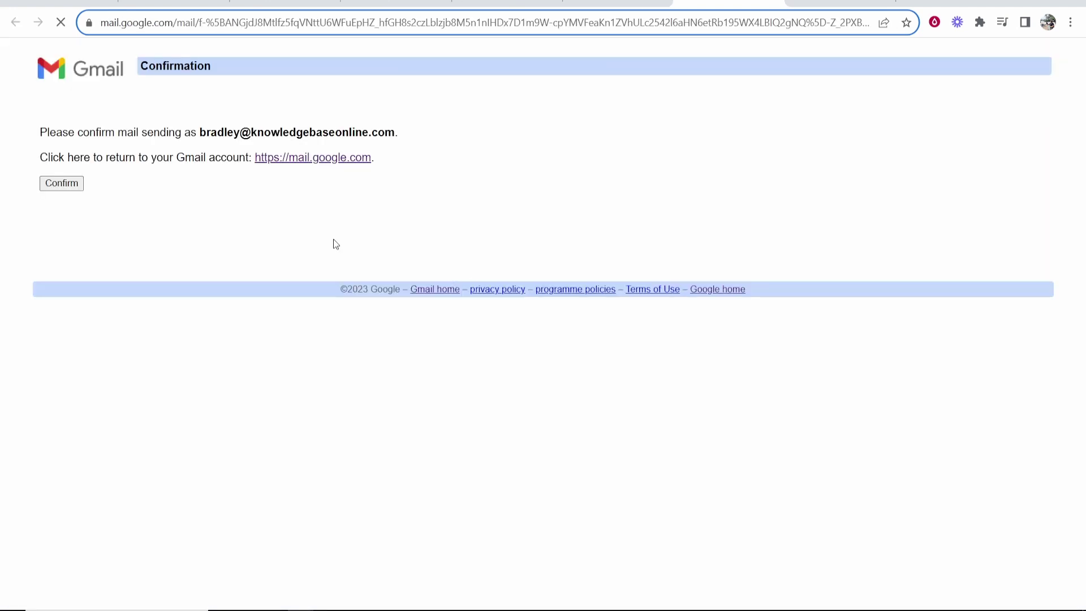
left_click(72, 186)
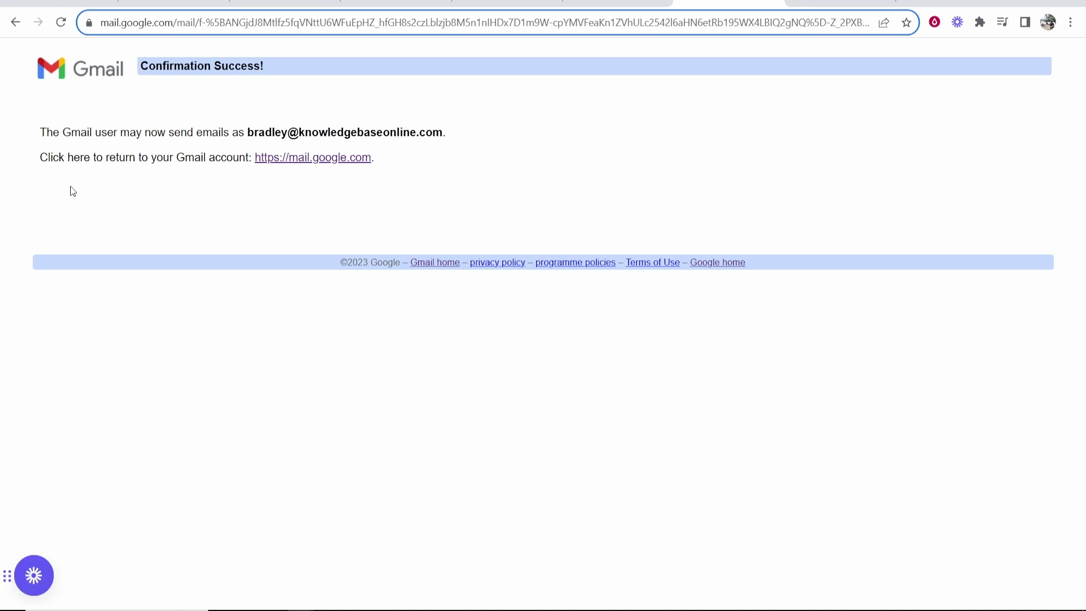
- Close the confirmation tab and bring up Gmail's Accounts and Import settings
key("ctrl+w")
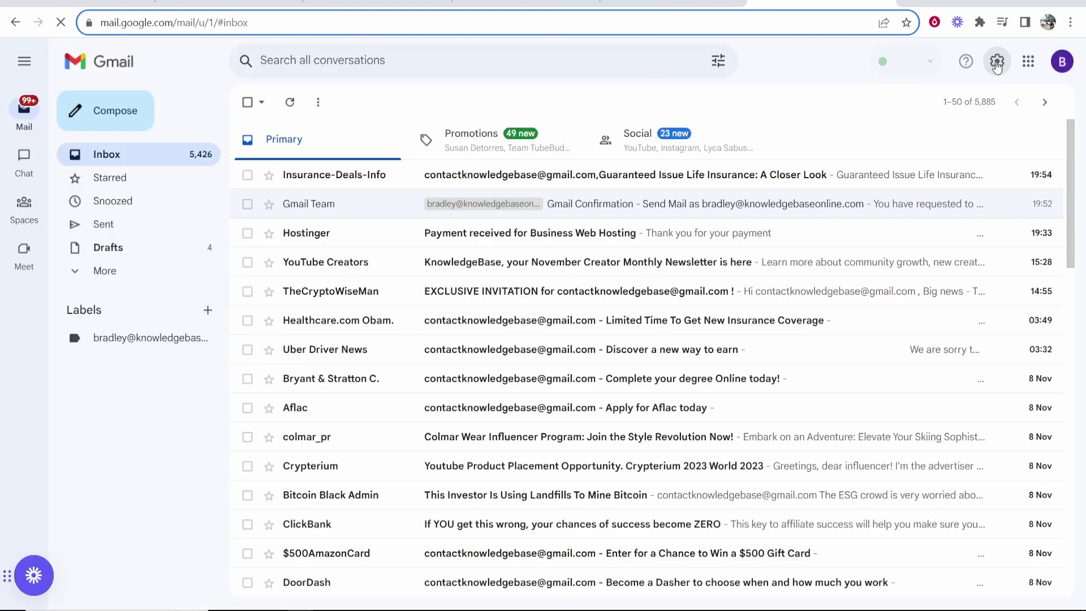
left_click(997, 63)
left_click(948, 142)
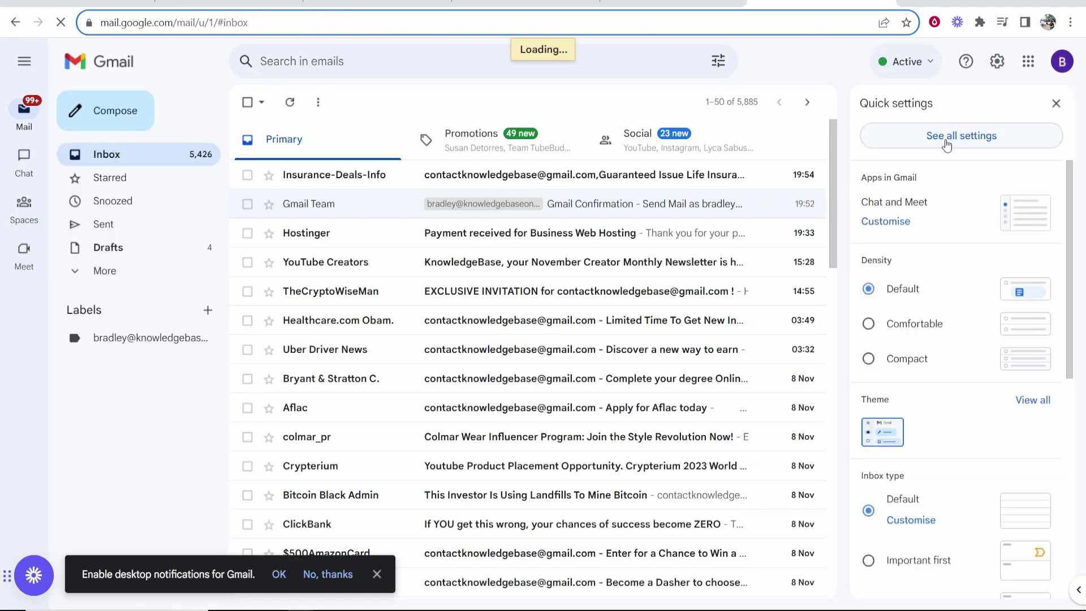
left_click(421, 133)
scroll(579, 317, "down", 1)
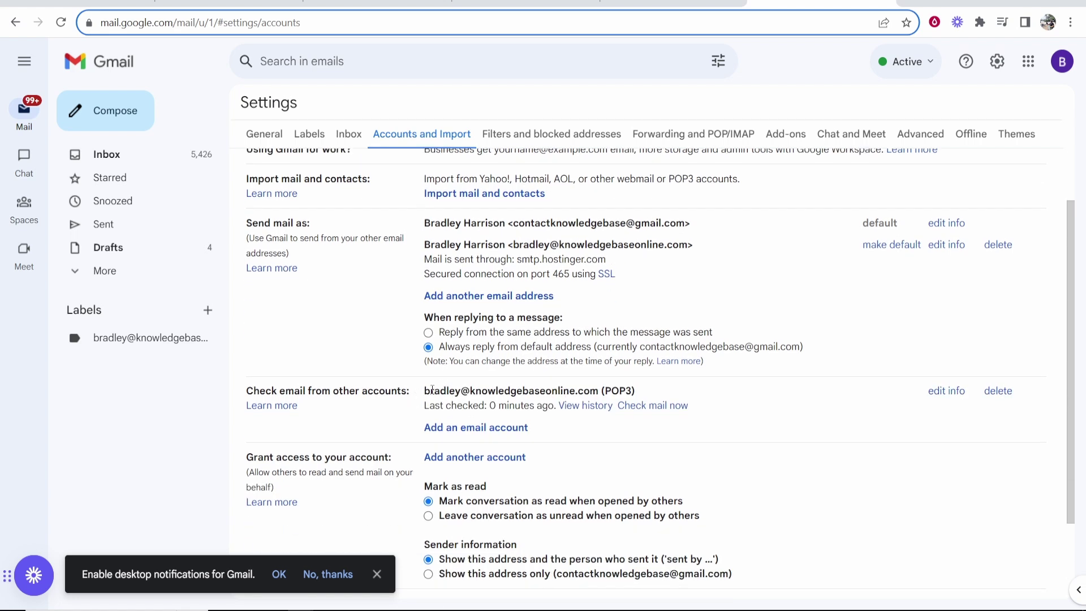
- Highlight the new POP3 account address and the verified send-as address listed there
left_click_drag(425, 391, 599, 391)
left_click(600, 392)
left_click_drag(514, 245, 695, 245)
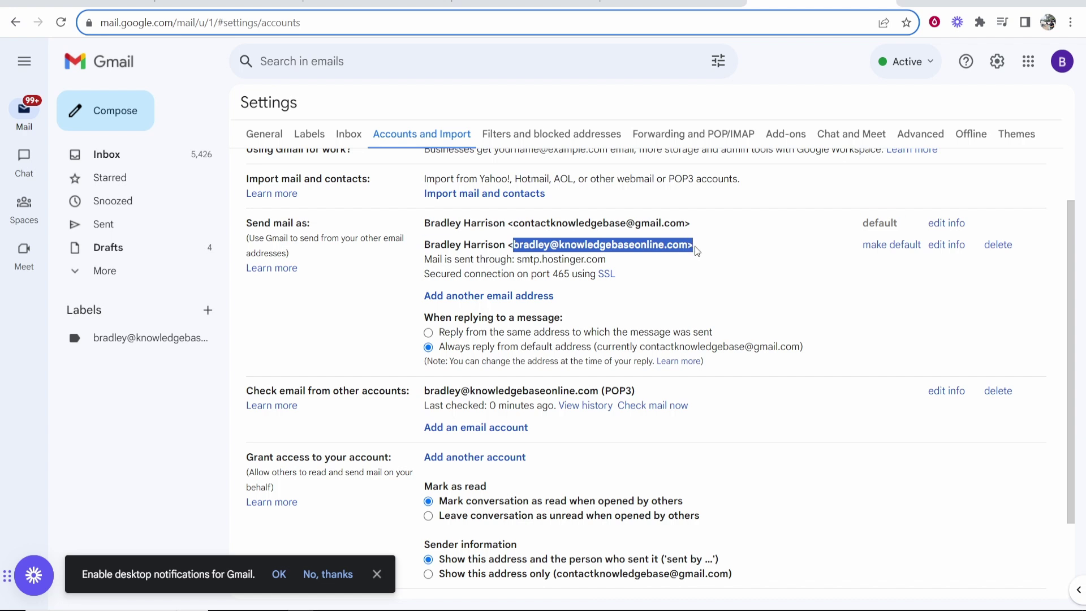
left_click(689, 241)
left_click(107, 111)
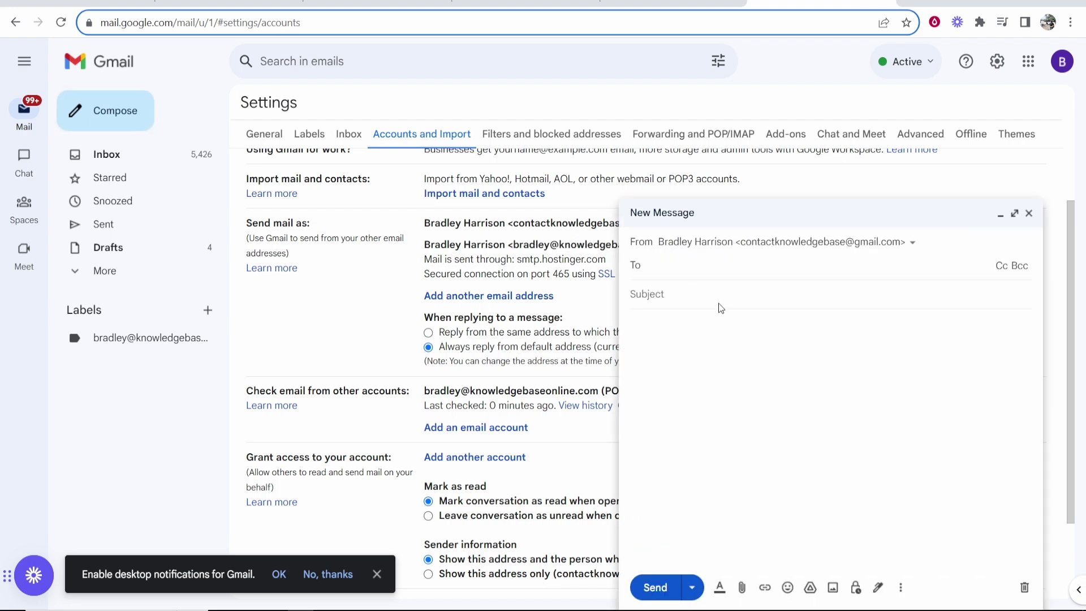
left_click(763, 248)
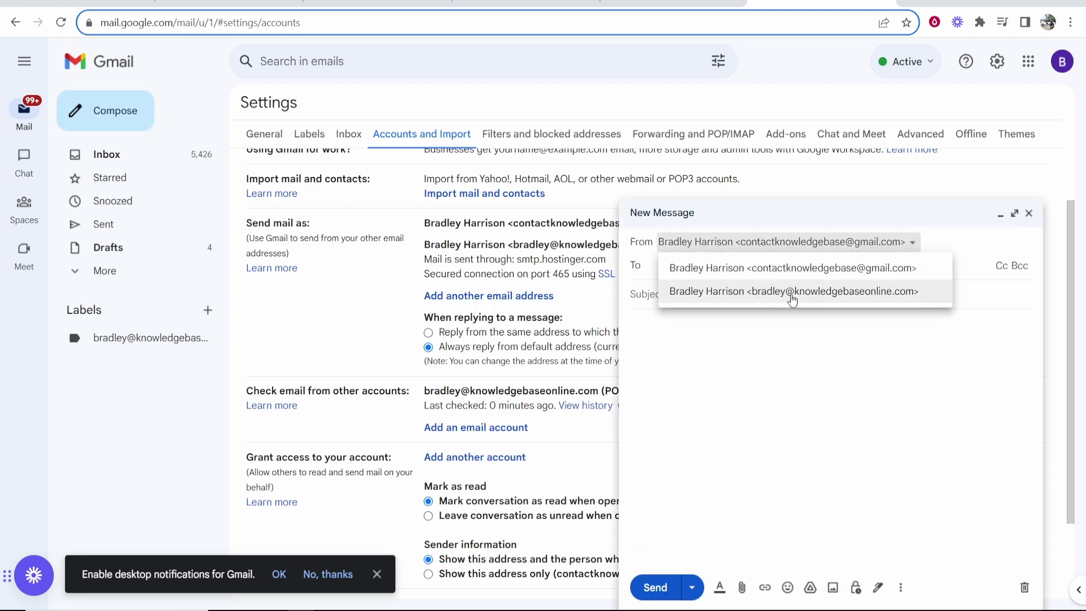
key("ctrl+shift+Tab")
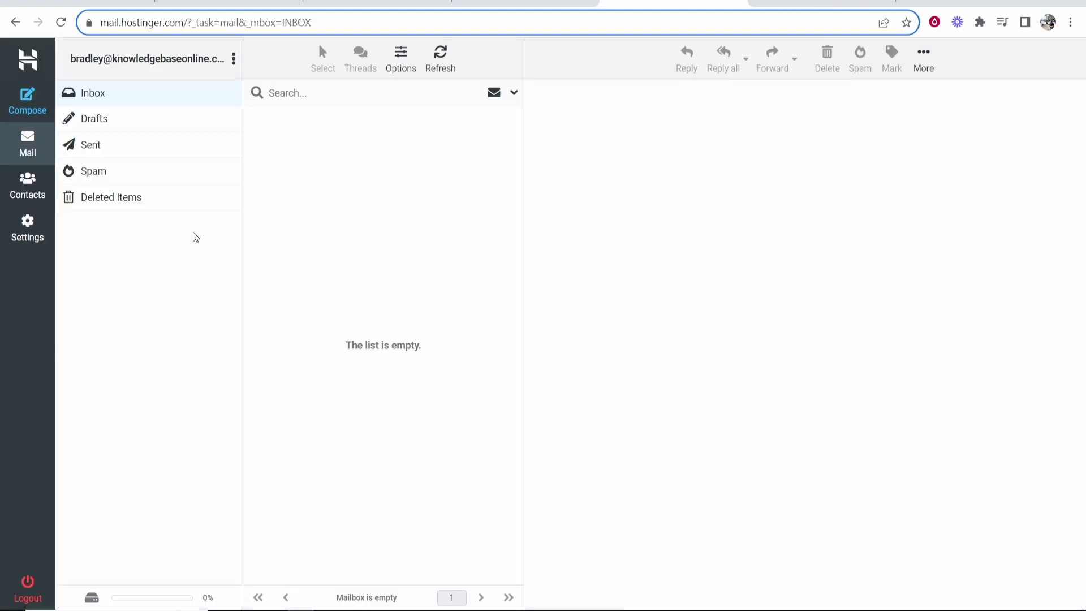
key("ctrl+Tab")
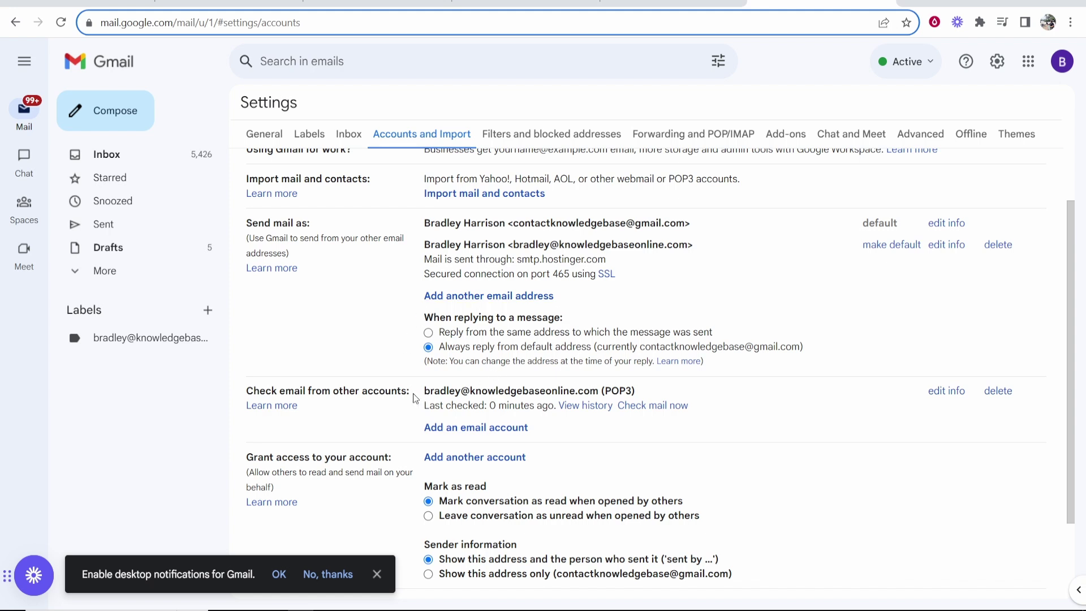
left_click_drag(413, 392, 698, 389)
left_click(455, 411)
left_click_drag(490, 406, 551, 406)
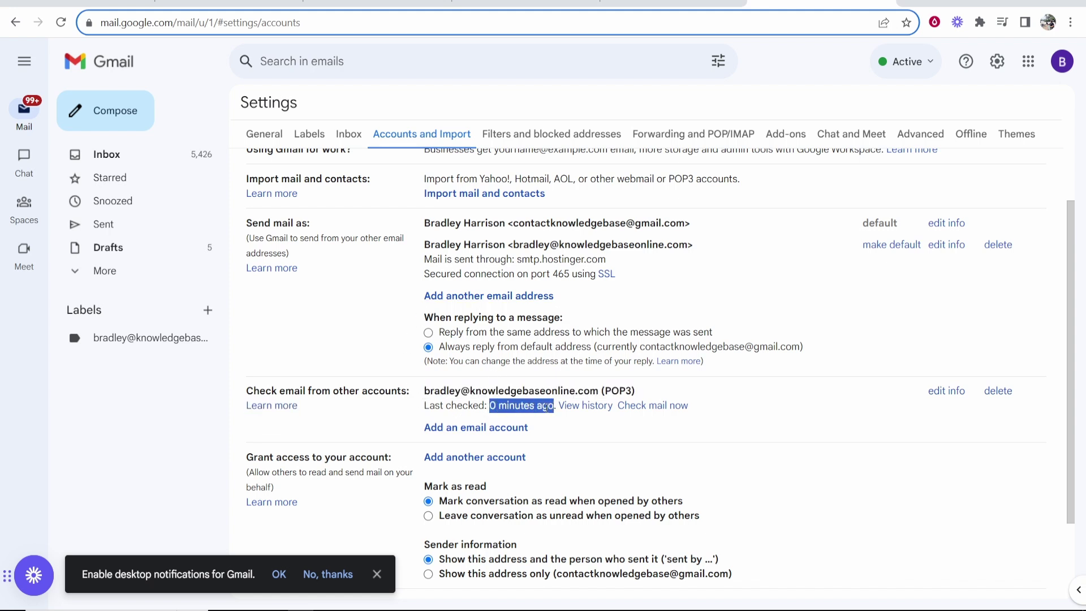
left_click(546, 407)
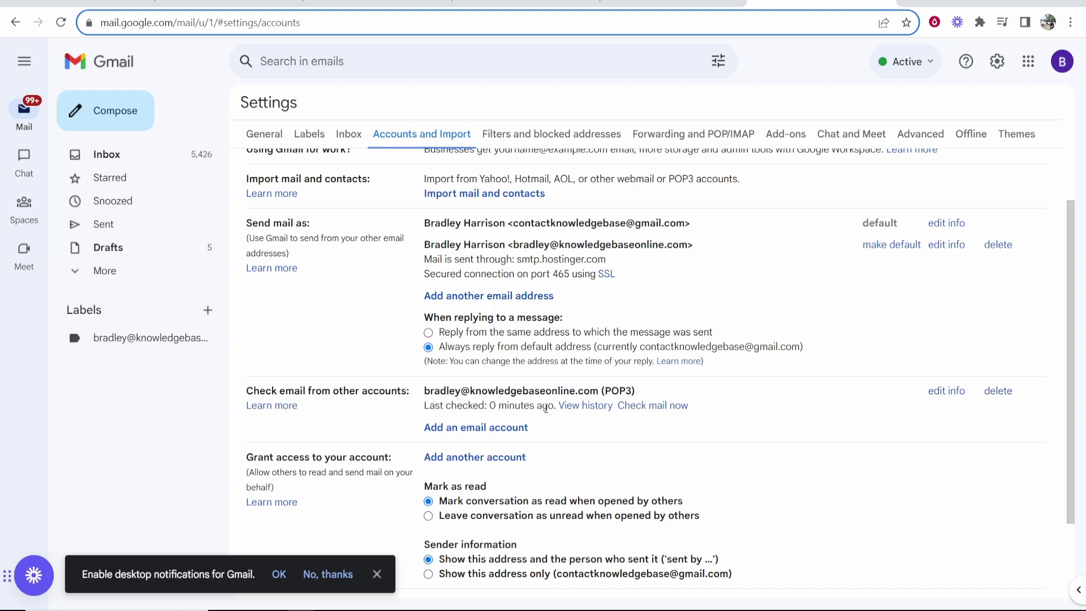